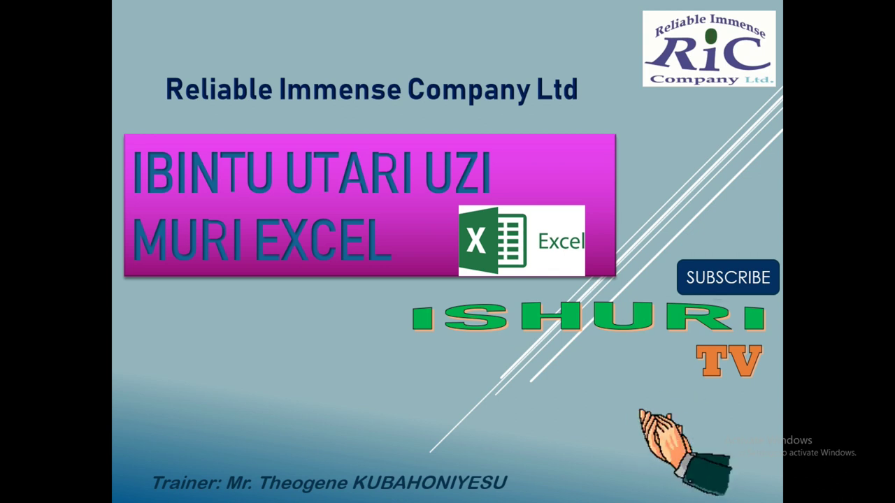
- Close the full-screen title slide show with Esc
key("Escape")
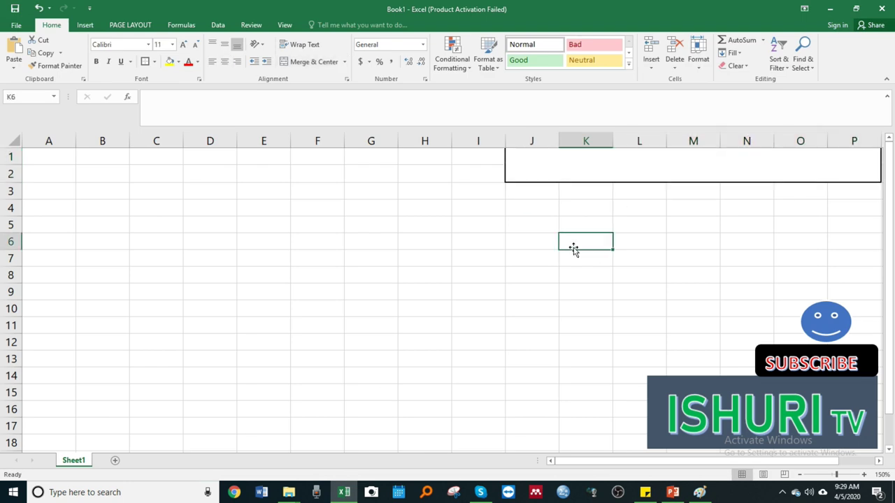
- Type the title '1. Scrolling' in the merged title cell J1
left_click(529, 174)
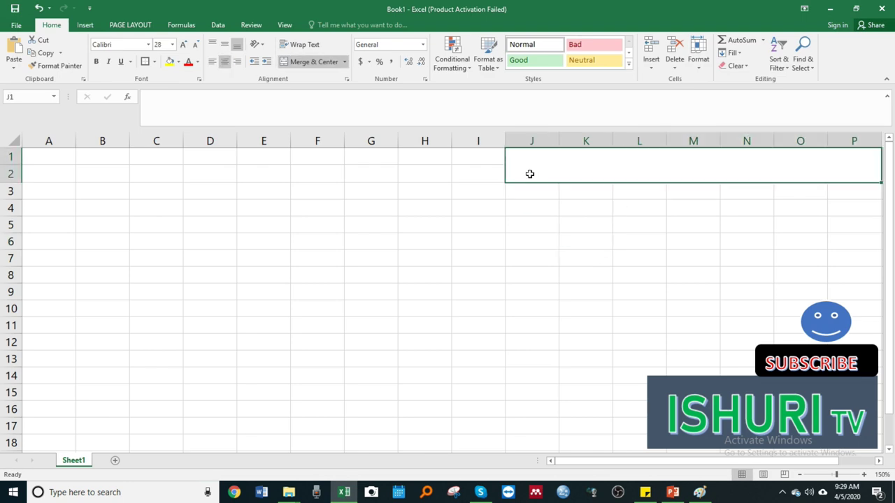
type("1")
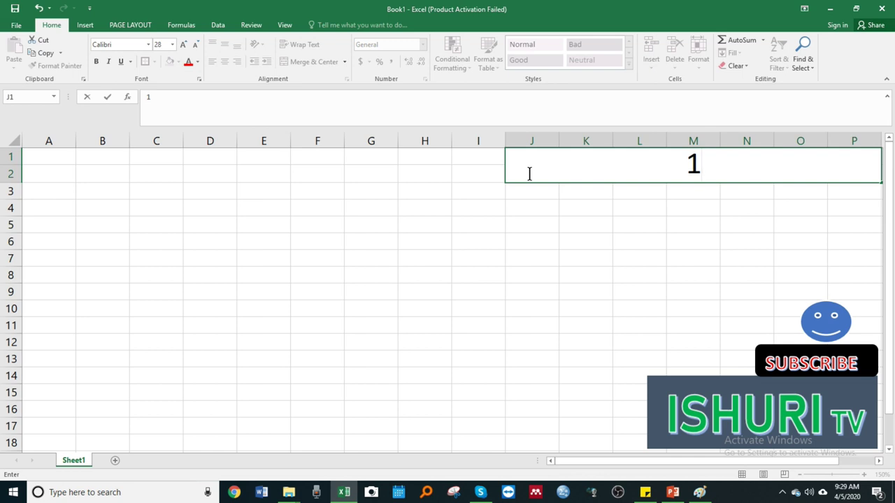
type(". Scroll")
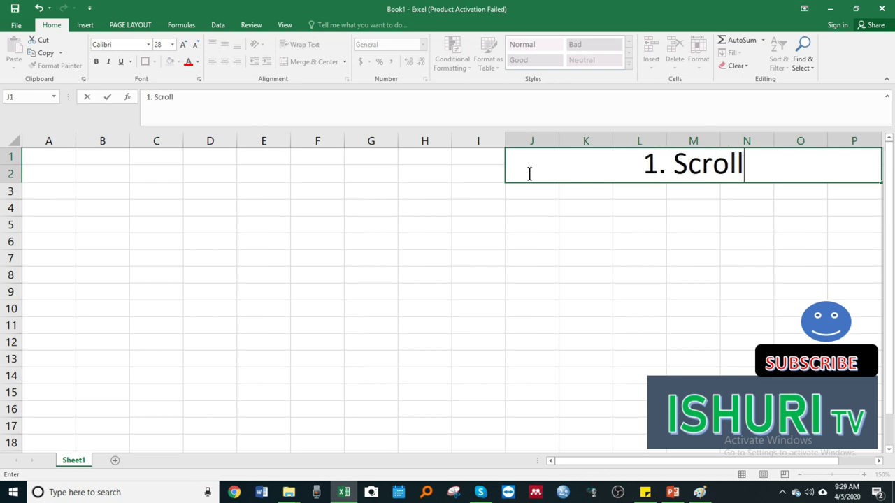
type("ing")
key("Return")
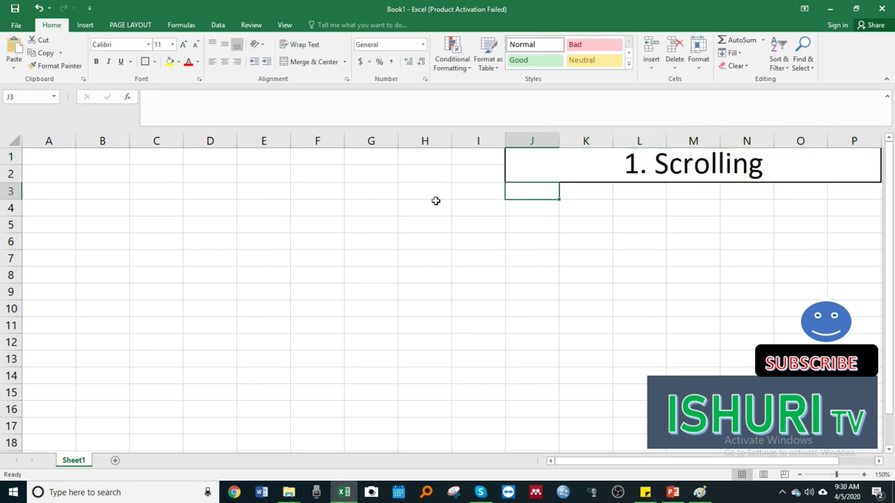
left_click(218, 238)
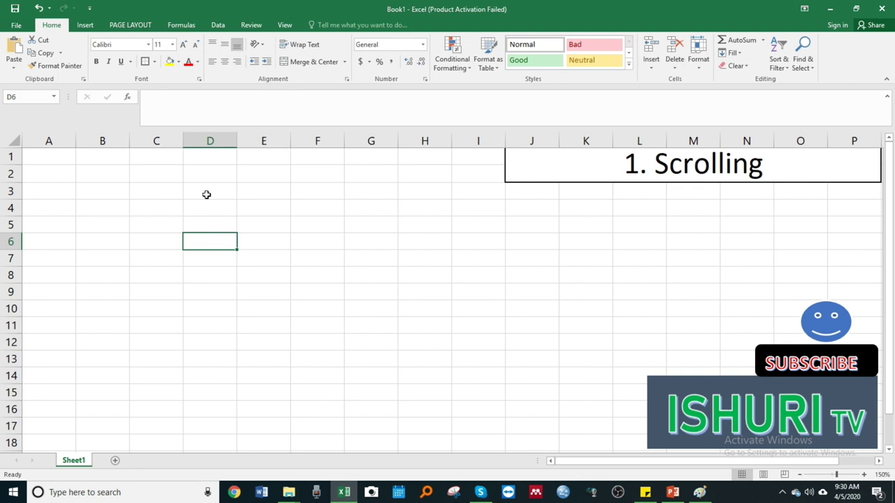
- Enter the header Nimero in C2 with 1, 2 and 3 below it
left_click(160, 182)
type("Im")
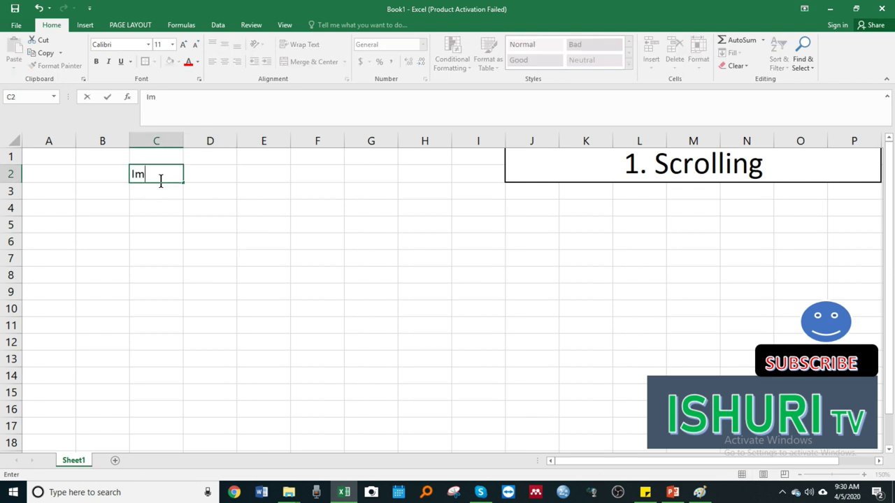
type("Nime")
type("ro")
key("Return")
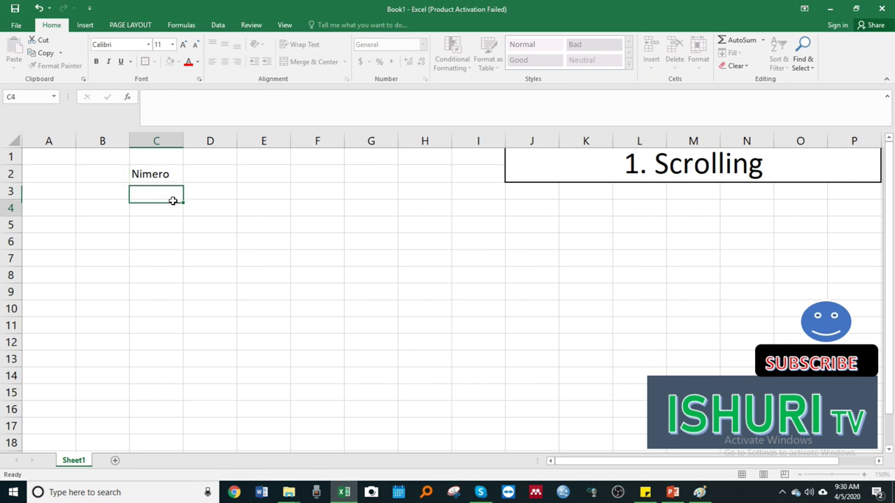
type("1")
key("Return")
type("2")
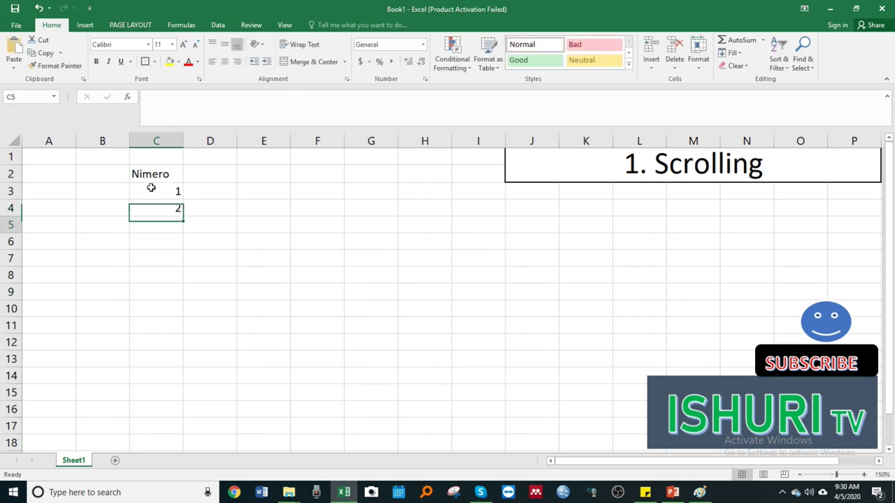
key("Return")
type("3")
key("Return")
- Fill the number series in column C down to 15 in C17
left_click_drag(151, 188, 180, 224)
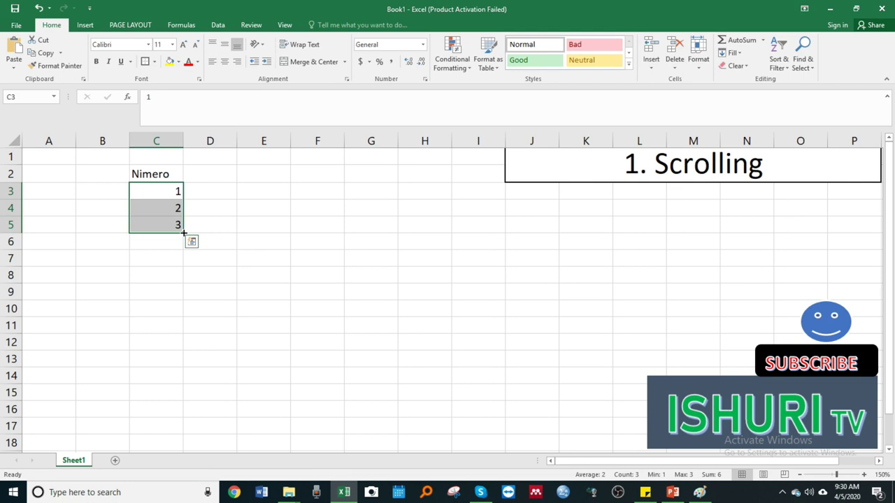
left_click_drag(184, 232, 178, 430)
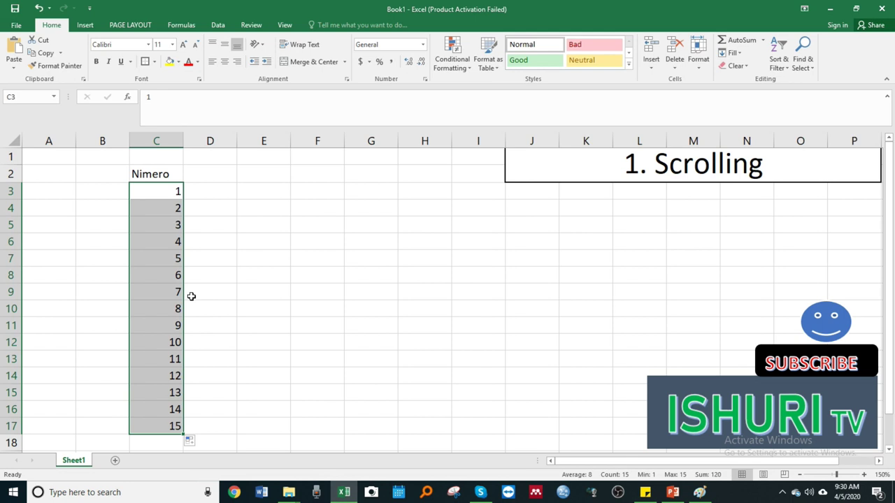
left_click(210, 176)
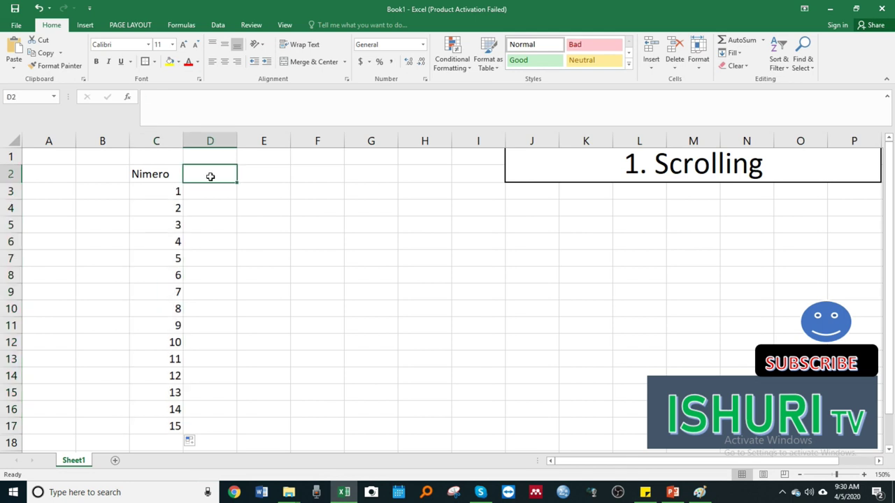
- Enter the Iminsi header in D2 with Monday and Tuesday below it
type("Iinsi")
key("BackSpace")
key("BackSpace")
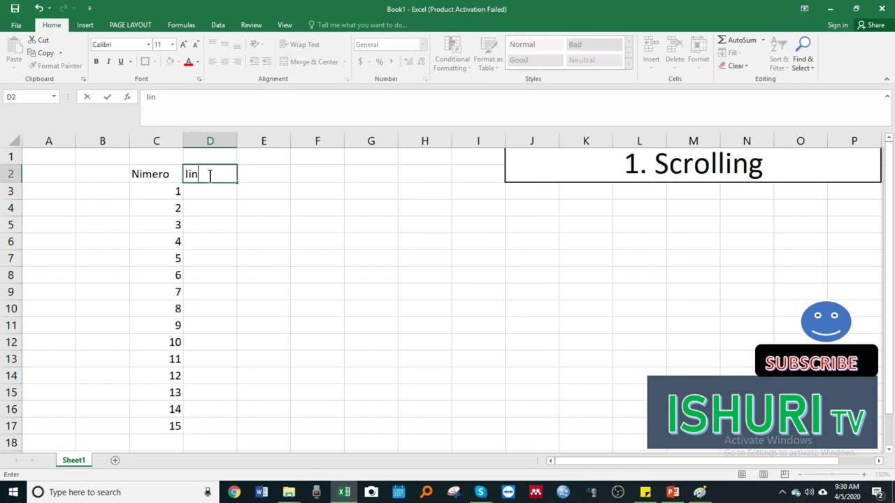
key("BackSpace")
key("BackSpace")
type("minsi")
left_click(214, 196)
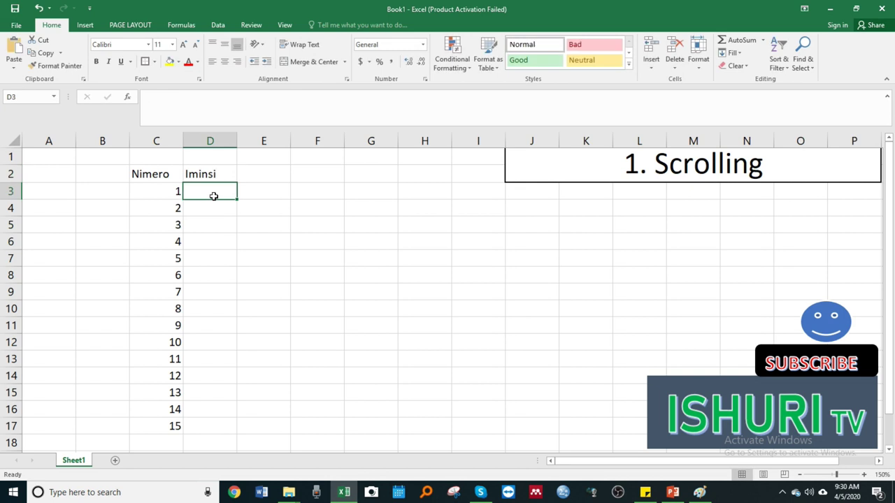
type("Monday")
key("Return")
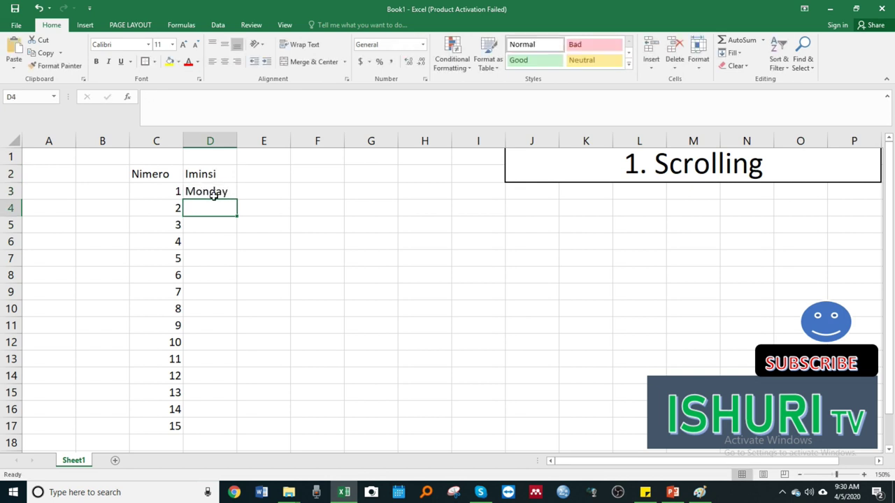
type("Tuesday")
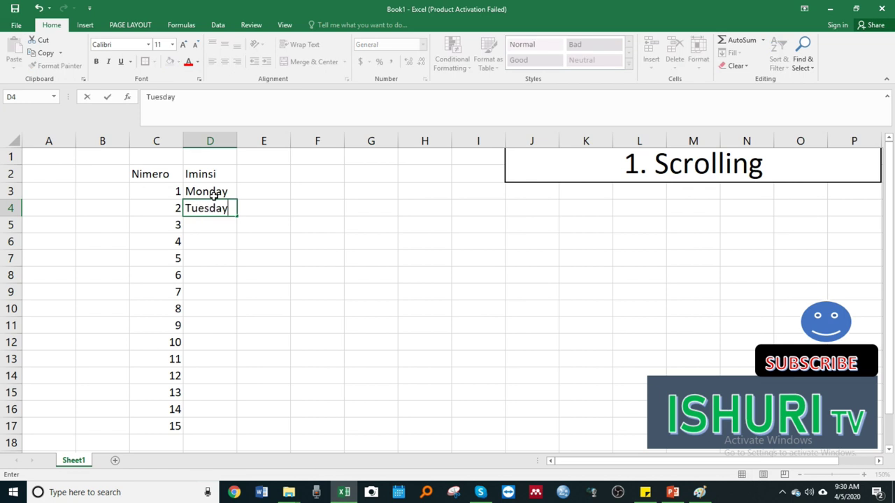
key("Return")
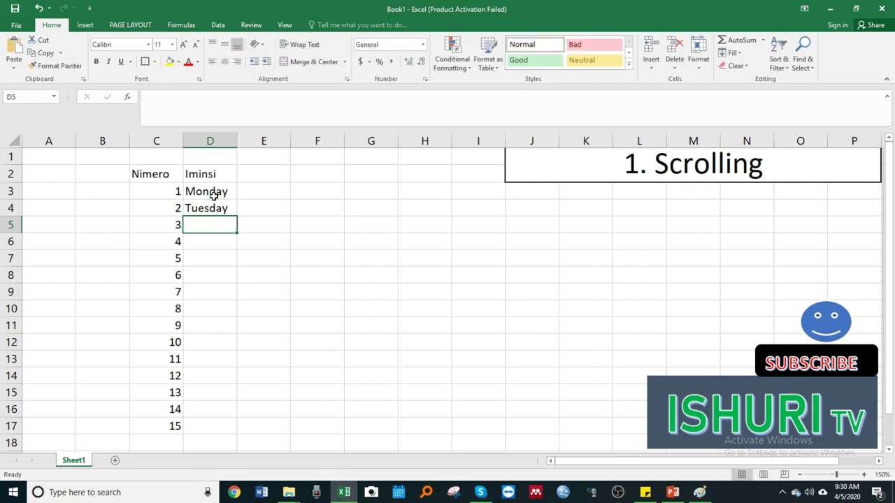
- Fill the weekdays down to Sunday in D9 and widen column D
left_click_drag(219, 198, 218, 207)
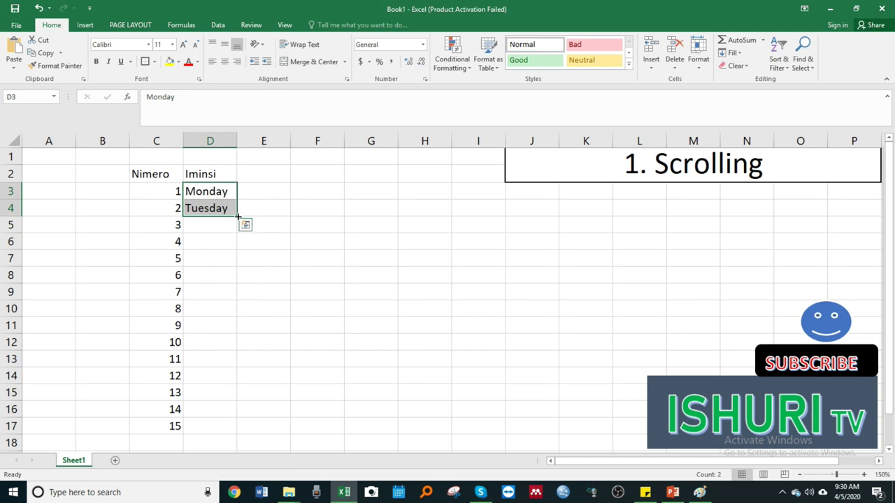
left_click_drag(237, 216, 234, 313)
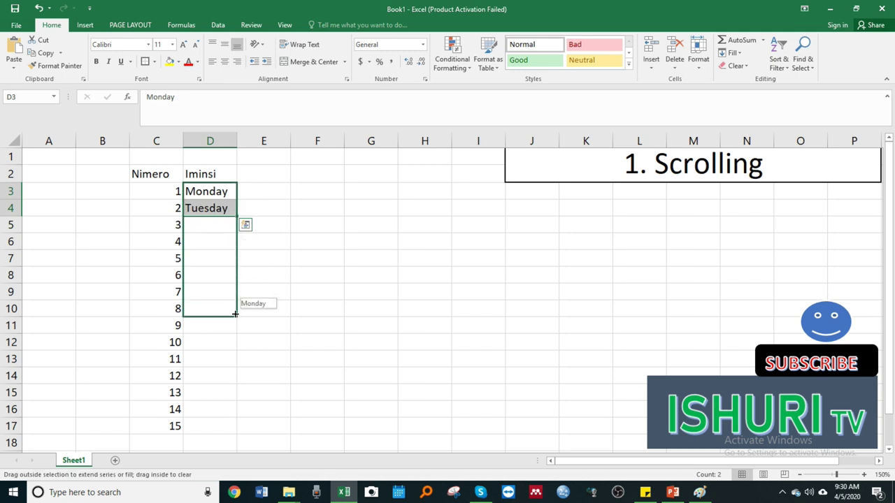
left_click_drag(234, 314, 236, 298)
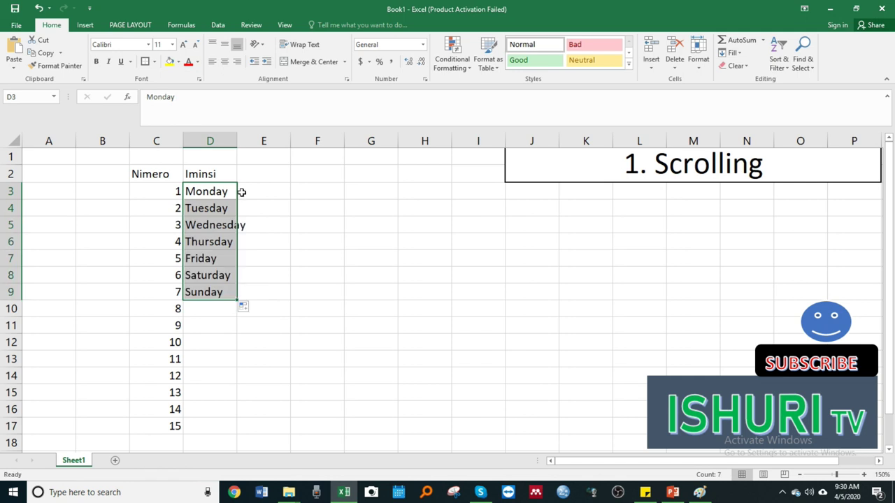
left_click_drag(238, 141, 243, 140)
- Add a Month header in E2 with Jan–Mar, then fill through Dec in E14
left_click(258, 179)
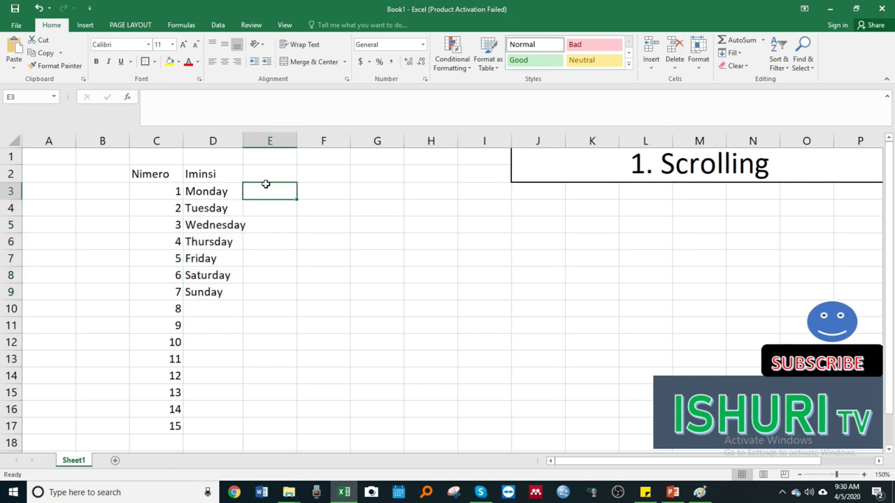
type("Mon")
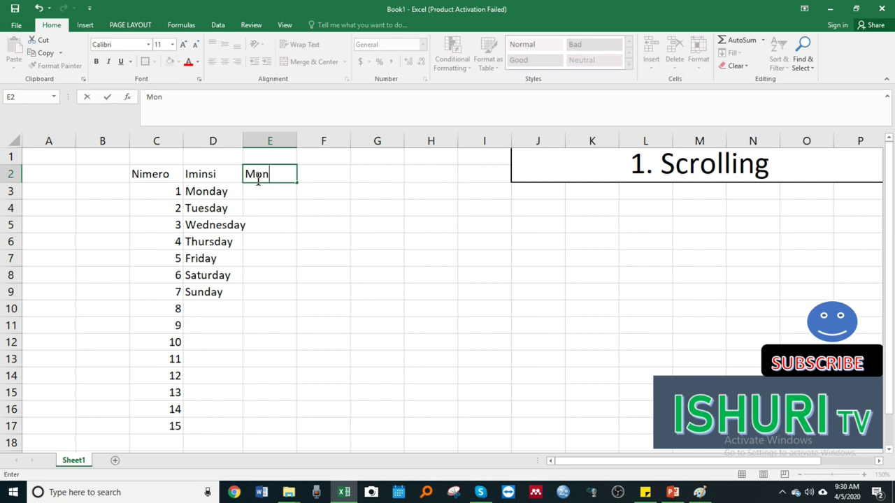
type("th")
left_click(268, 190)
type("Jan")
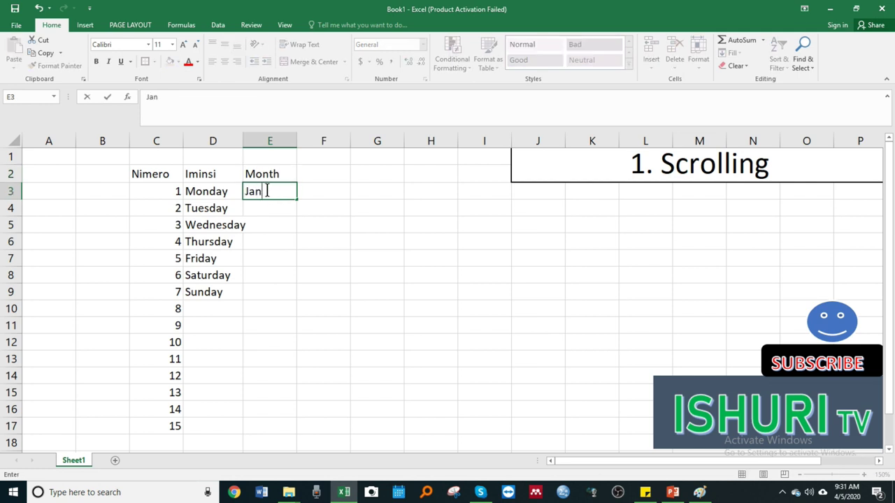
key("Return")
type("Feb")
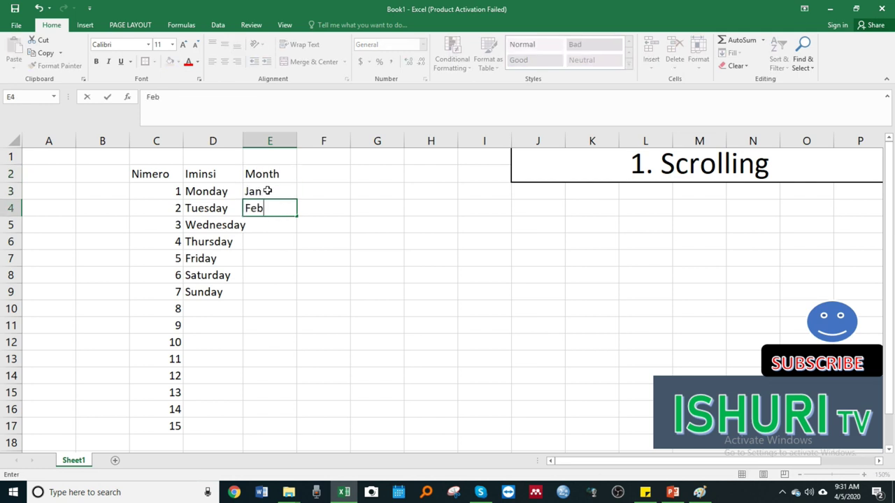
key("Return")
type("Mar")
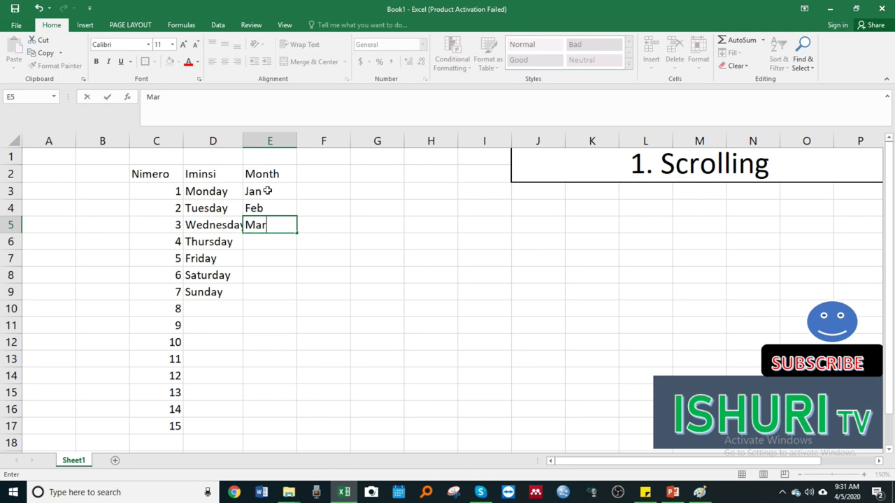
key("Return")
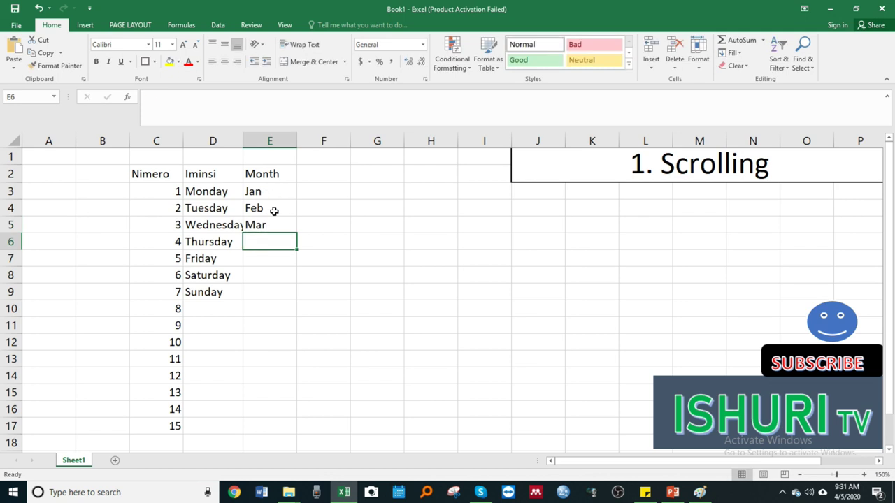
left_click_drag(269, 192, 283, 226)
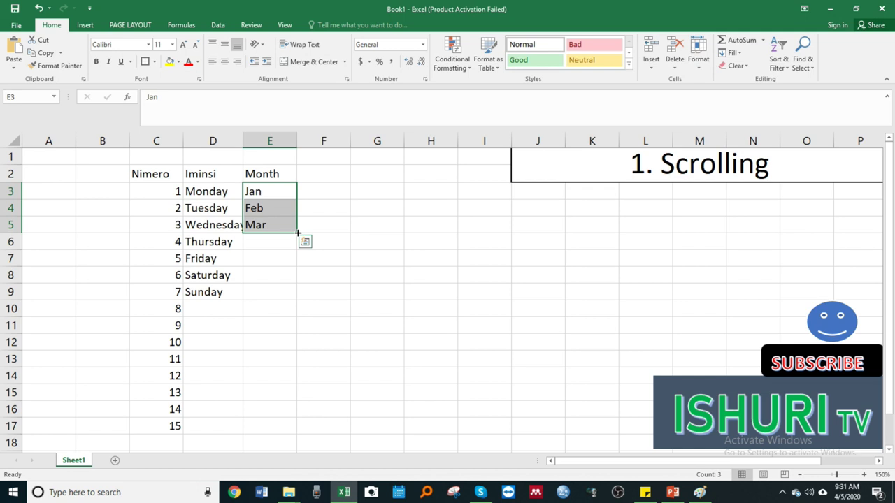
left_click_drag(297, 232, 296, 383)
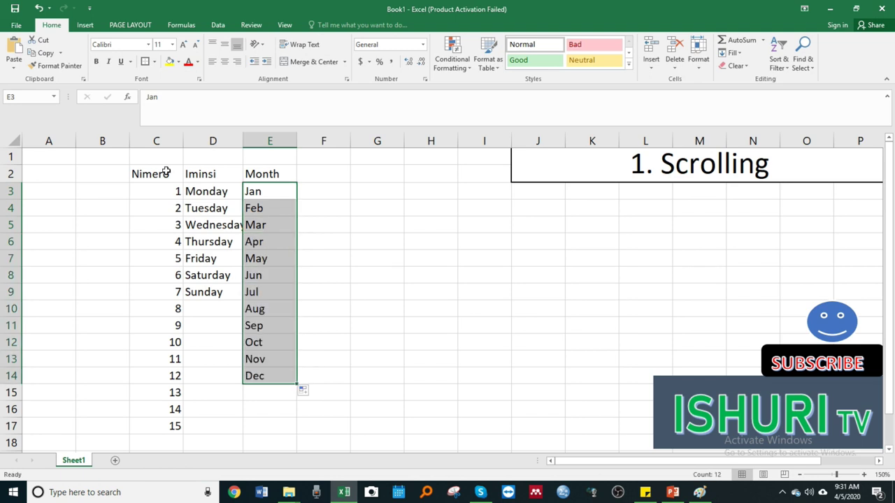
- Clear the table and retitle the heading '2. Data Validation'
left_click_drag(165, 172, 305, 427)
key("Delete")
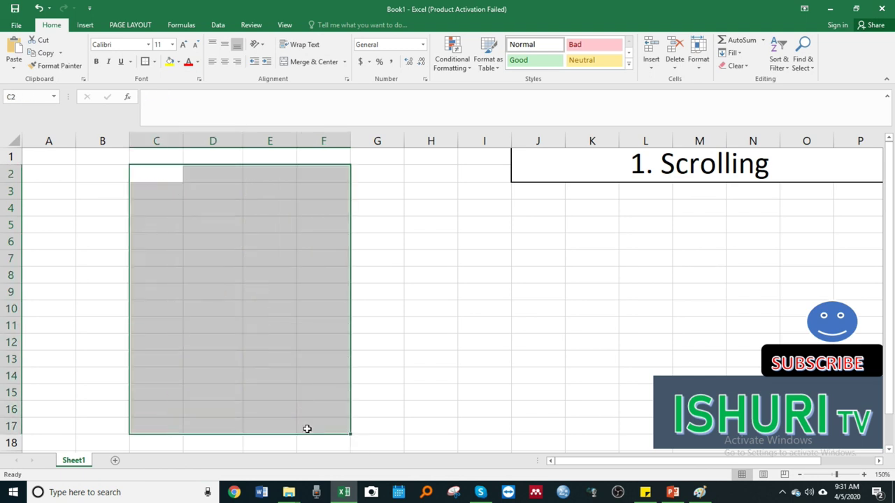
double_click(675, 165)
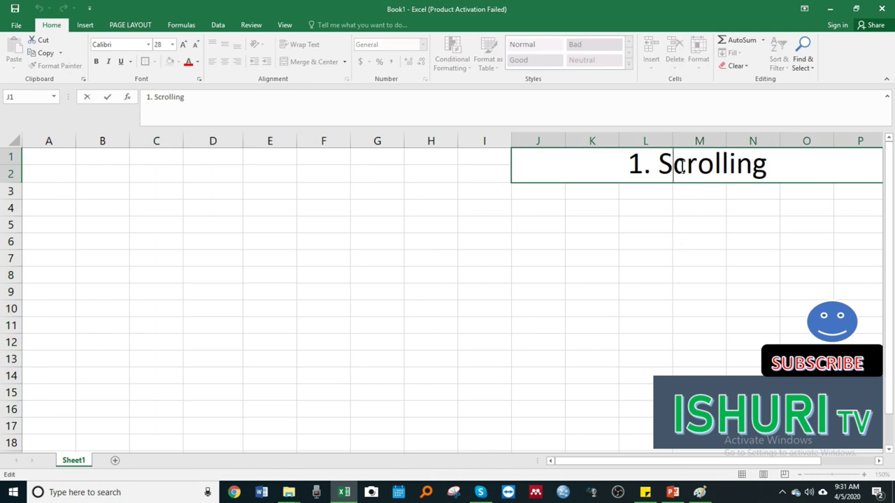
left_click_drag(787, 159, 581, 148)
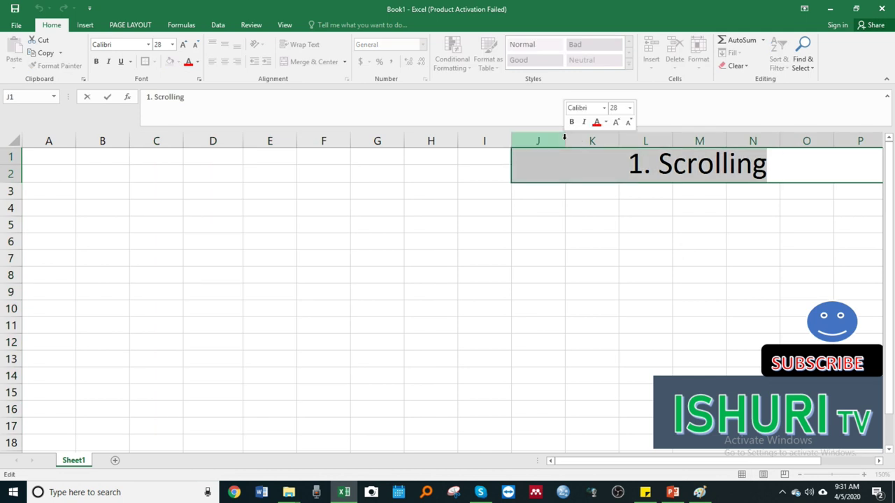
type("2.")
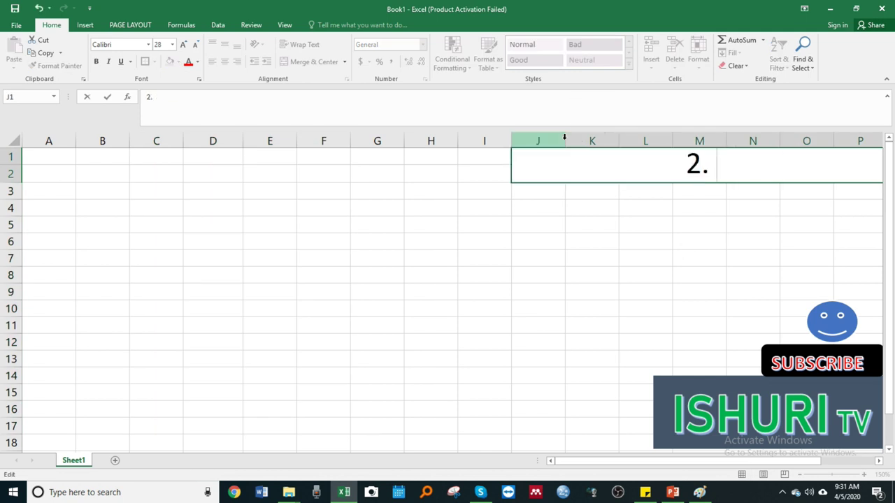
type(" Data Va")
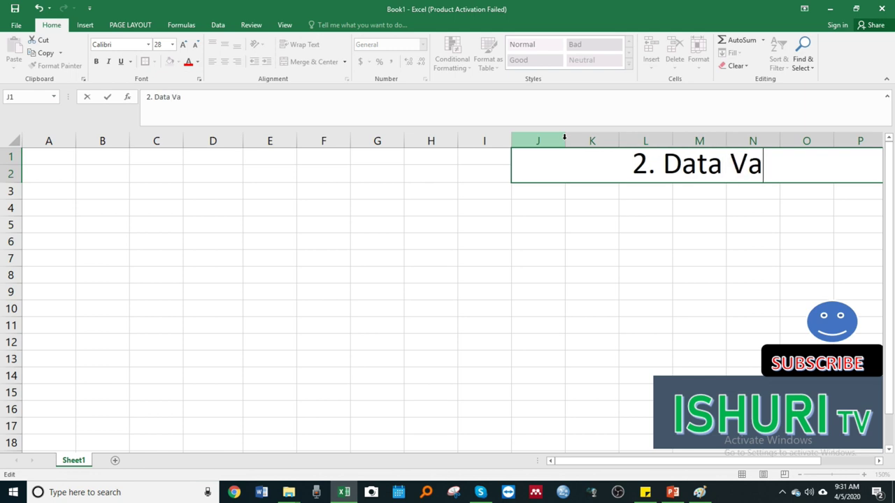
type("lidation")
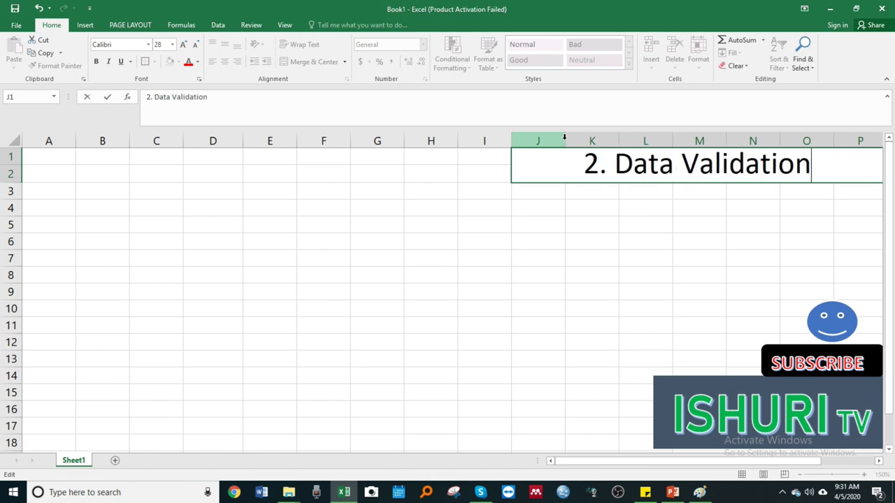
key("Return")
left_click(454, 264)
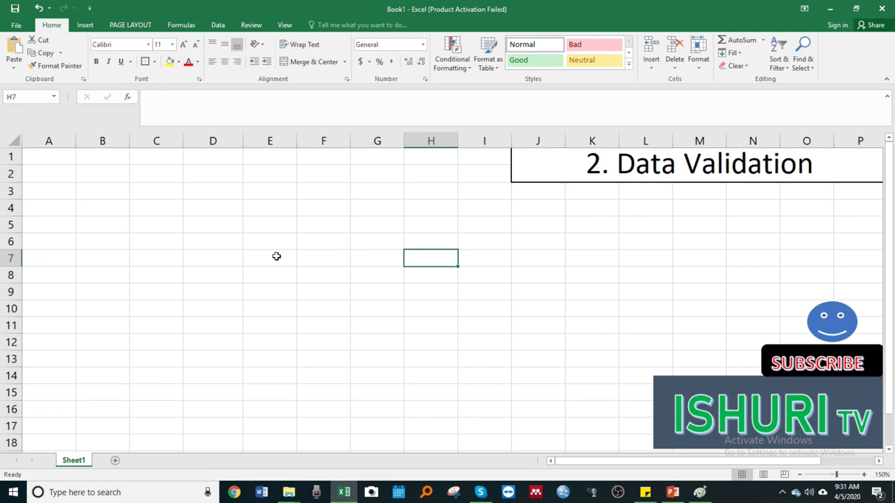
- Enter the heading Intara in D3 and select D4:D14 beneath it
left_click(213, 187)
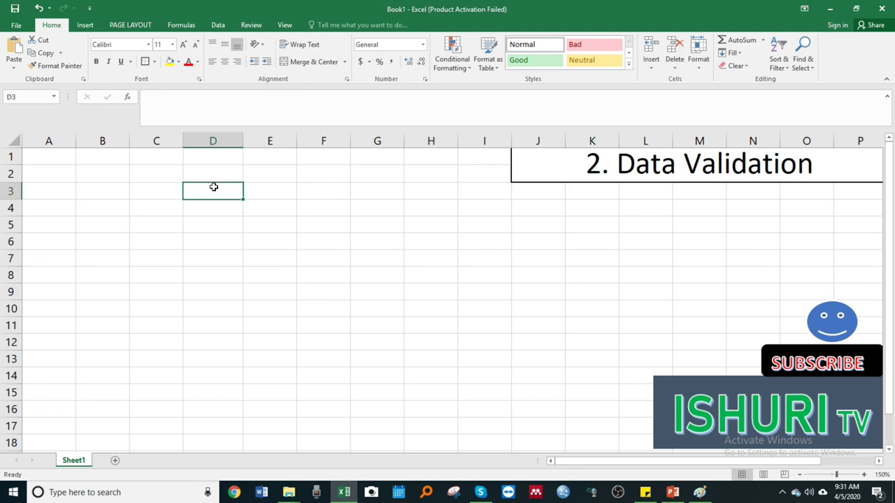
type("In")
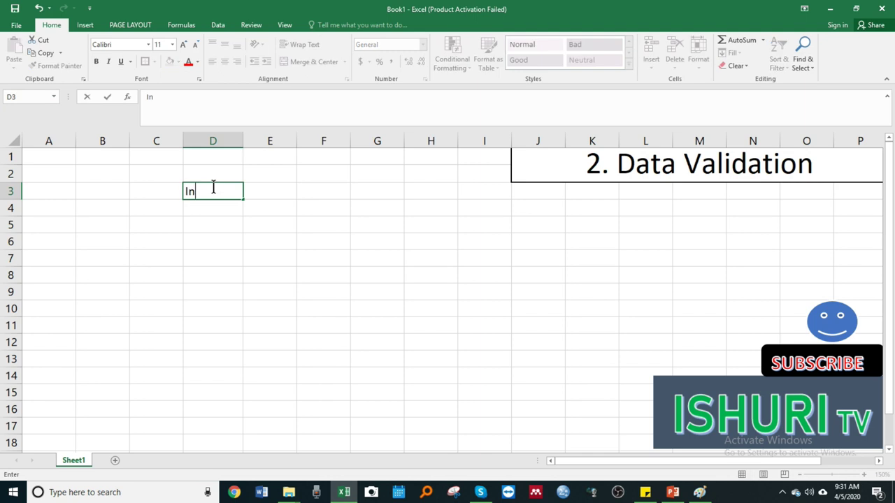
type("tara")
key("Return")
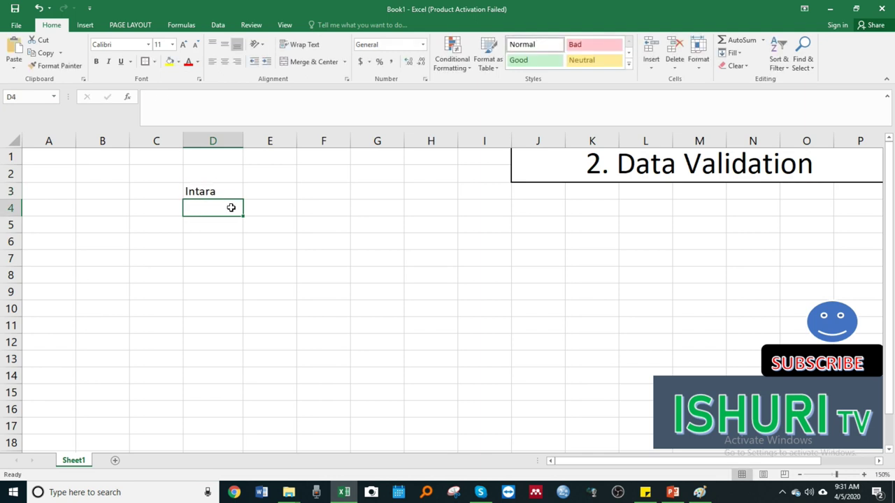
left_click_drag(231, 207, 224, 278)
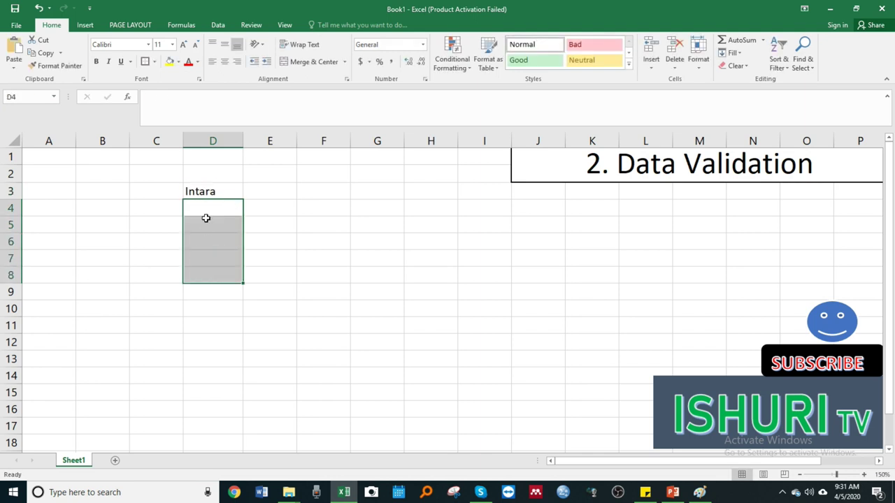
left_click(200, 210)
left_click(201, 222)
left_click(204, 242)
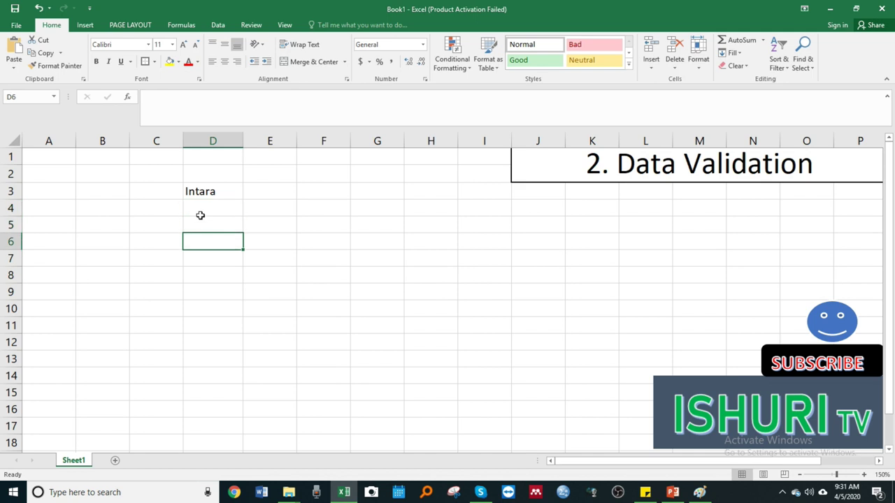
left_click(201, 208)
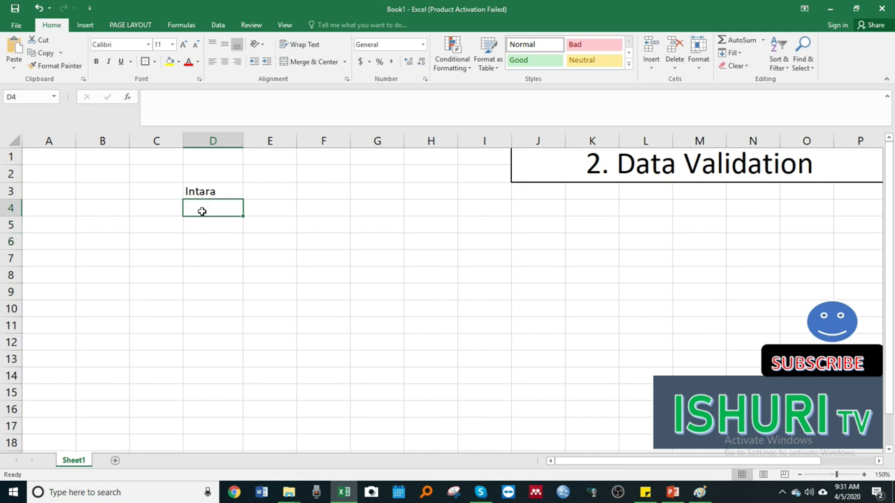
left_click_drag(201, 213, 209, 375)
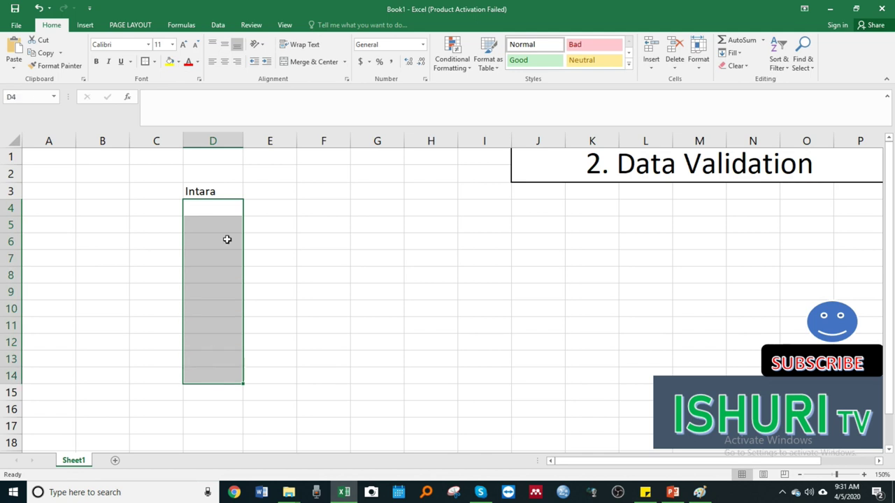
left_click(219, 27)
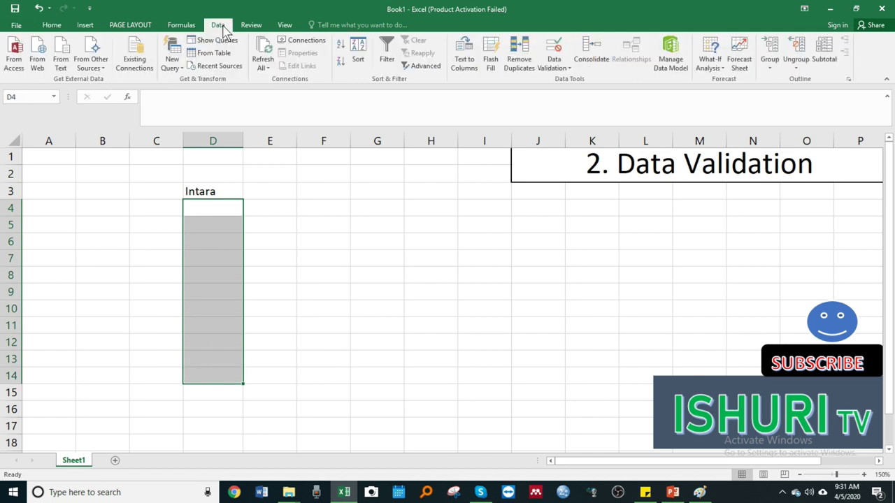
- Restrict the selected cells to a List: Iburengerazuba, Iburasirazuba, Amajyepfo, Amajyaruguro, Umujyi wa Kigali
left_click(564, 68)
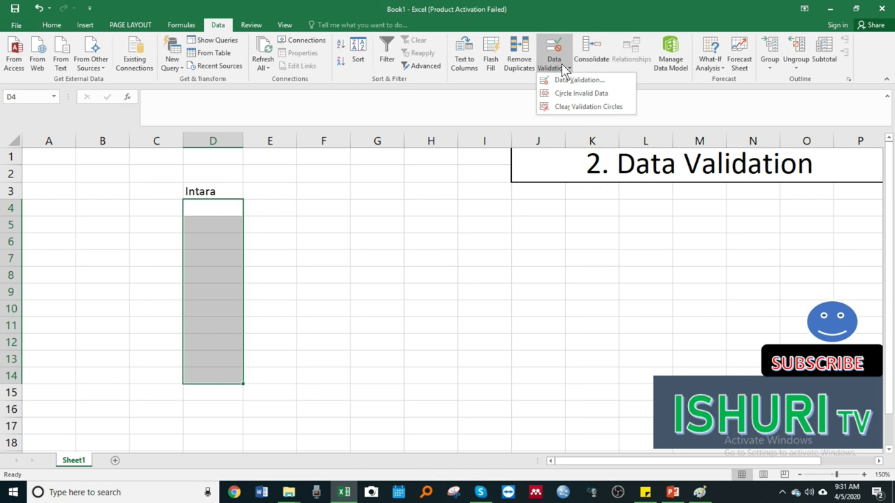
left_click(576, 82)
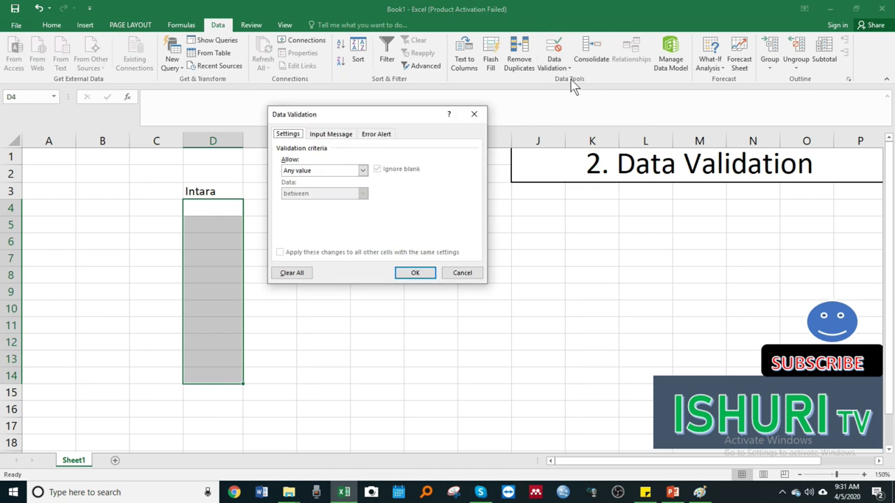
left_click(308, 172)
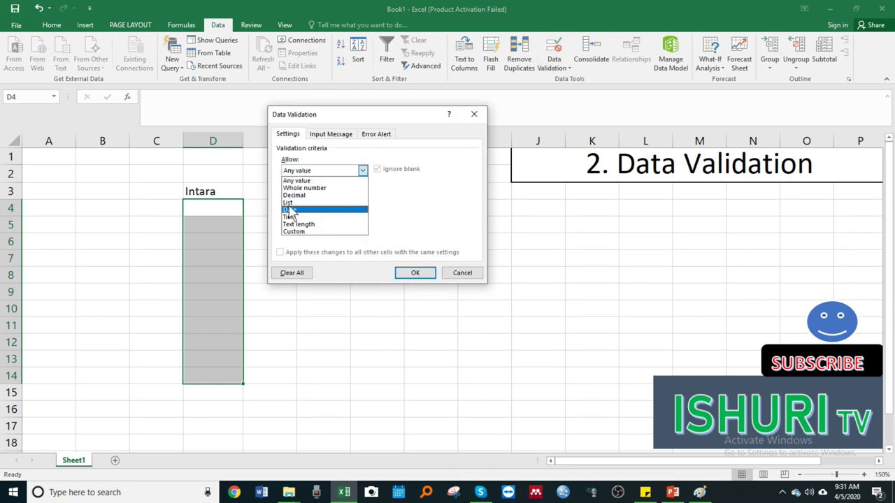
left_click(287, 202)
left_click(290, 216)
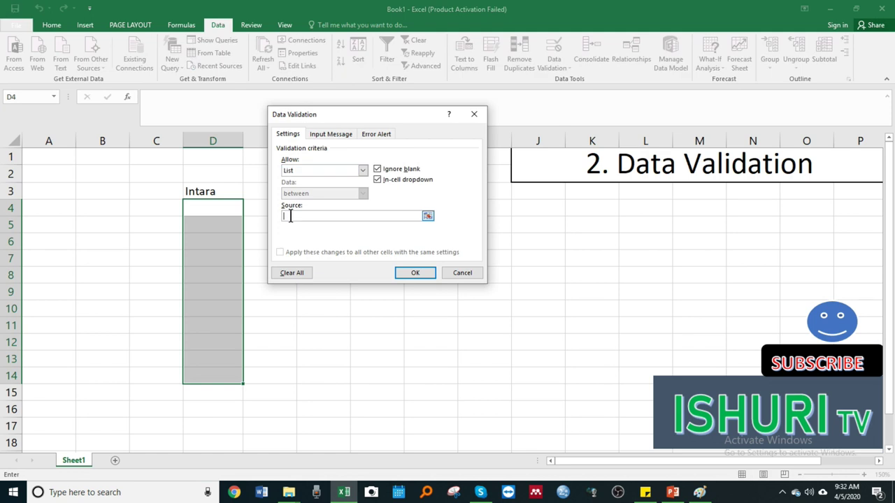
type("Ibure")
type("ngerazuba,")
type("Iburasira")
type("zuba,Ama")
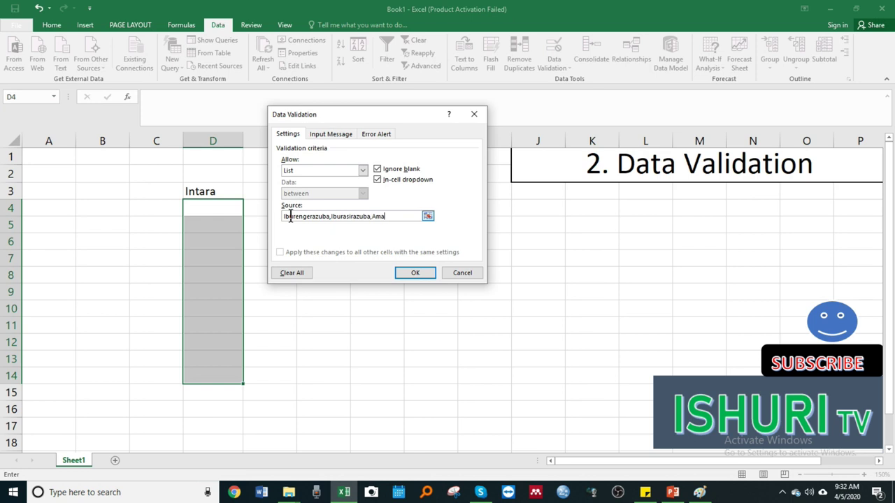
type("jyepf")
type("o,")
type("Amajyarug")
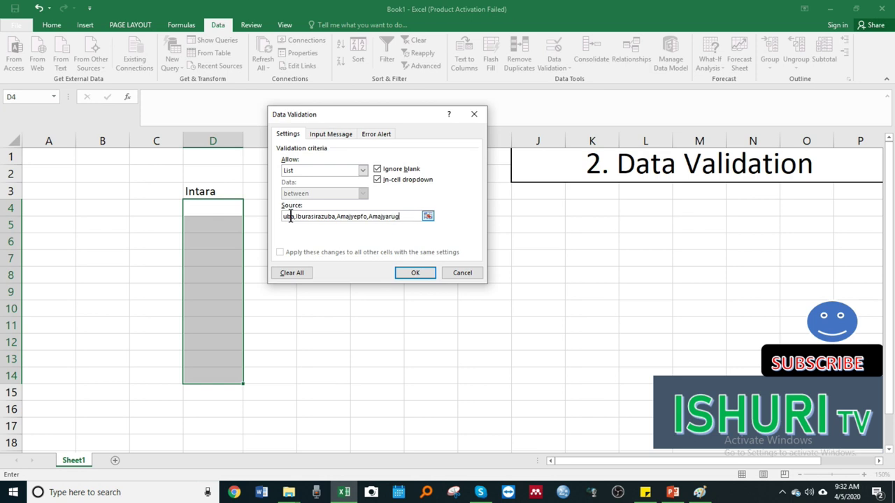
type("uro")
type(",")
type("Um")
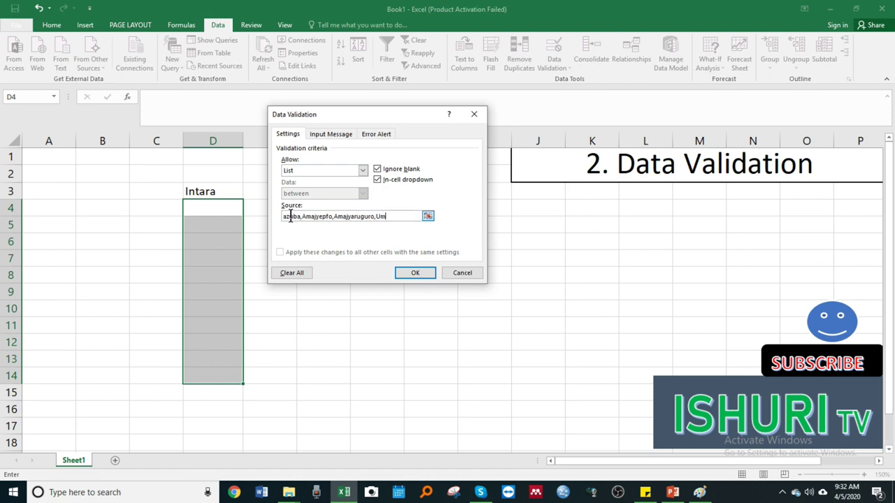
type("ujyi wa K")
type("igali")
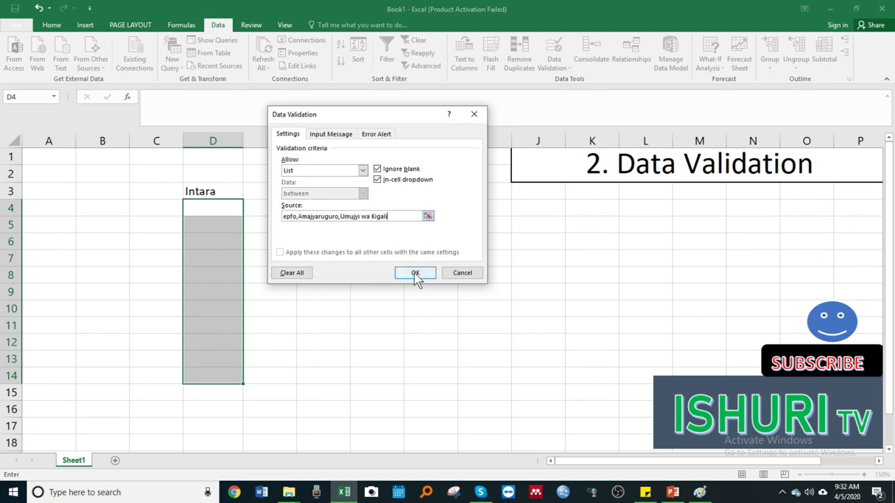
- Apply the validation and test-pick four provinces from the dropdowns in D4–D7
left_click(415, 274)
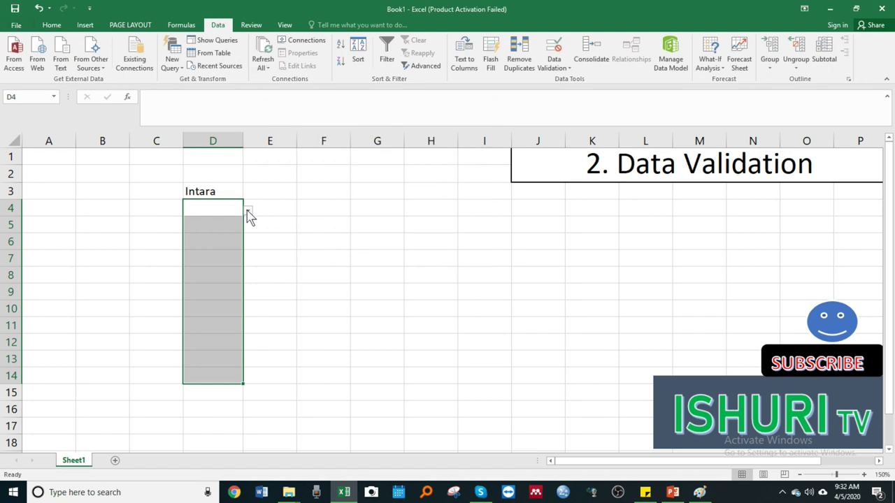
left_click(247, 212)
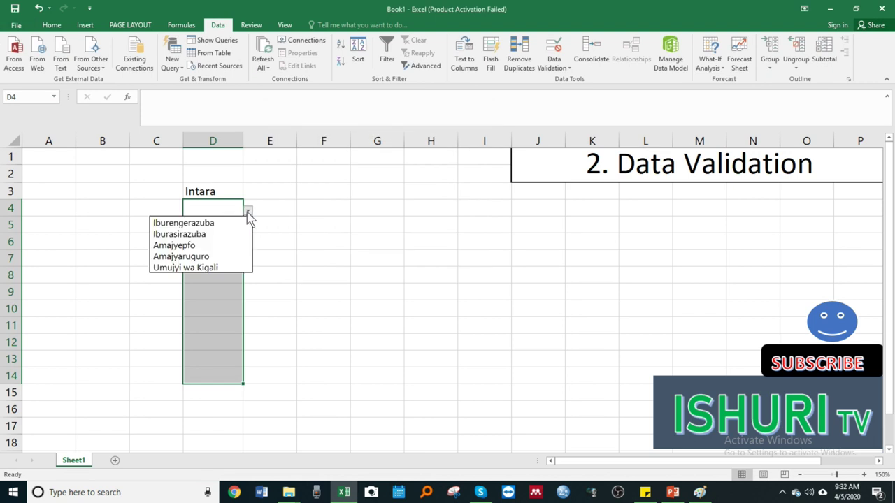
left_click(204, 222)
left_click(209, 225)
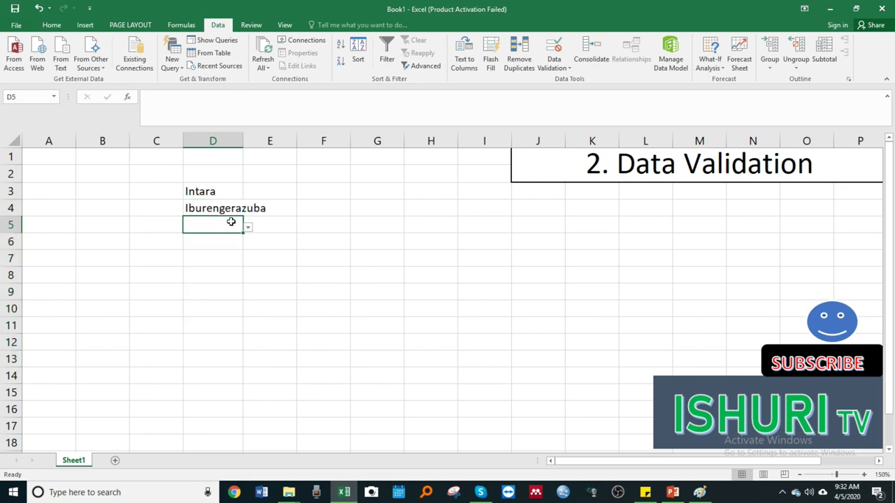
left_click(248, 228)
left_click(214, 284)
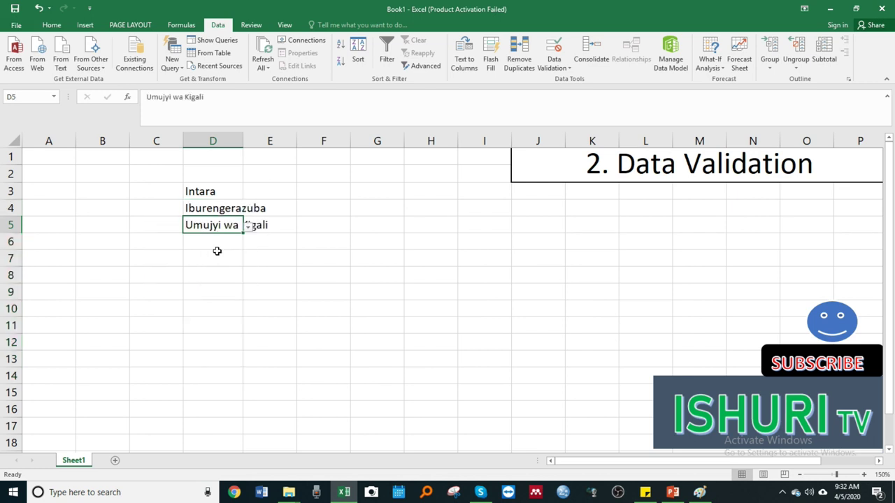
left_click(238, 241)
left_click(248, 243)
left_click(216, 278)
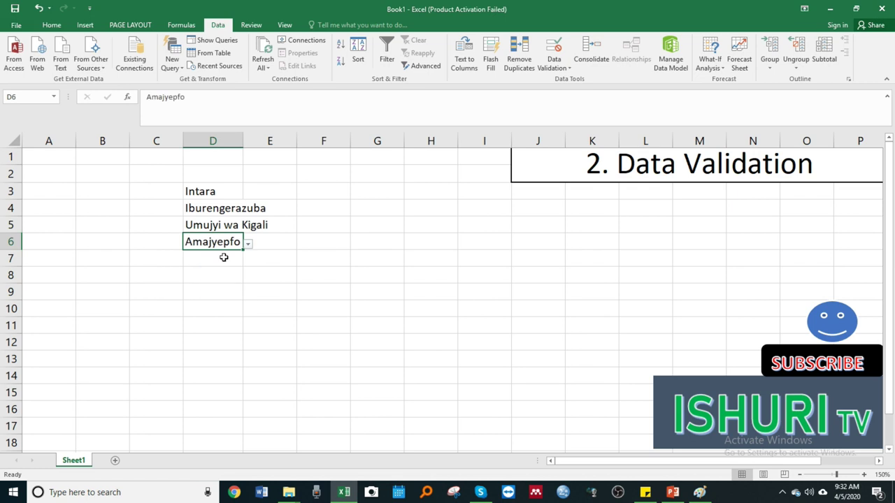
left_click(225, 258)
left_click(248, 260)
left_click(213, 282)
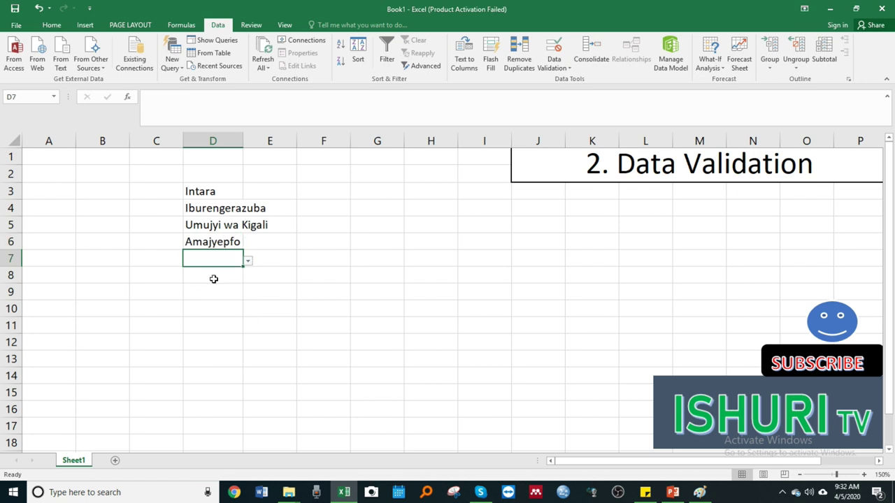
- Select the demo area D3:E11 for clearing
left_click(225, 276)
left_click_drag(210, 210, 213, 241)
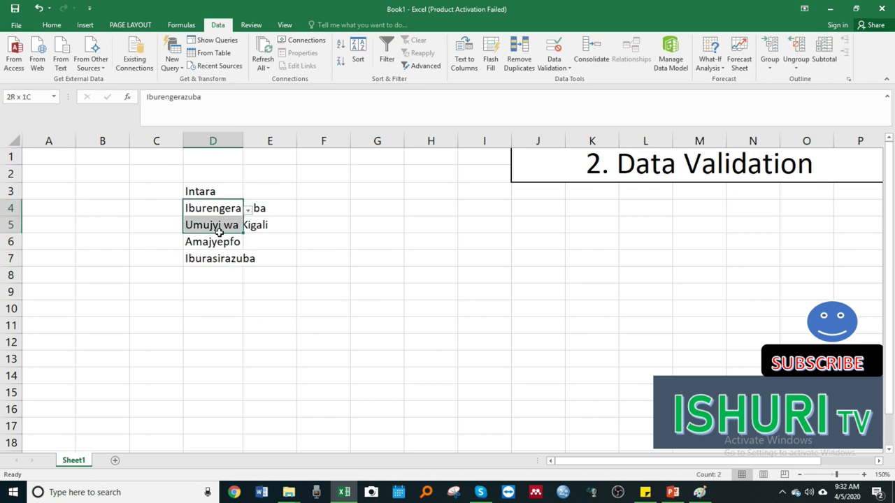
left_click_drag(207, 194, 246, 323)
- Clear D3:E11 and retitle the heading '3. UPEER AND LOWER TEXTS'
key("Delete")
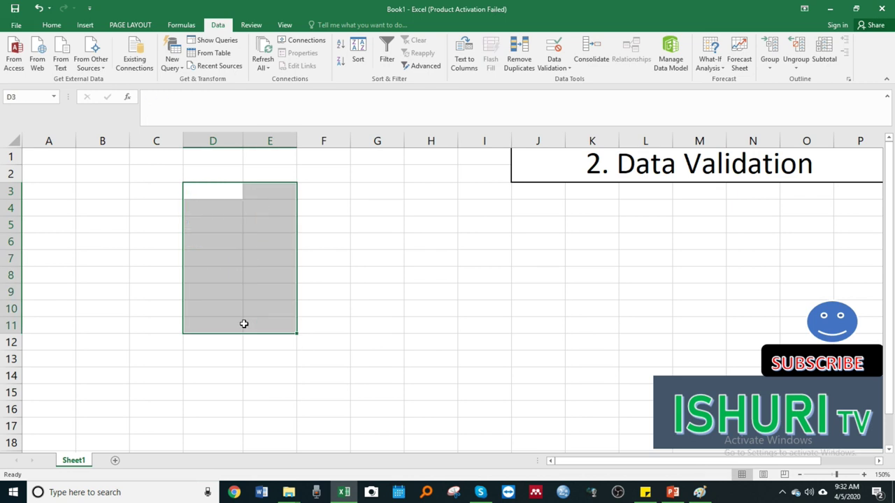
left_click(625, 164)
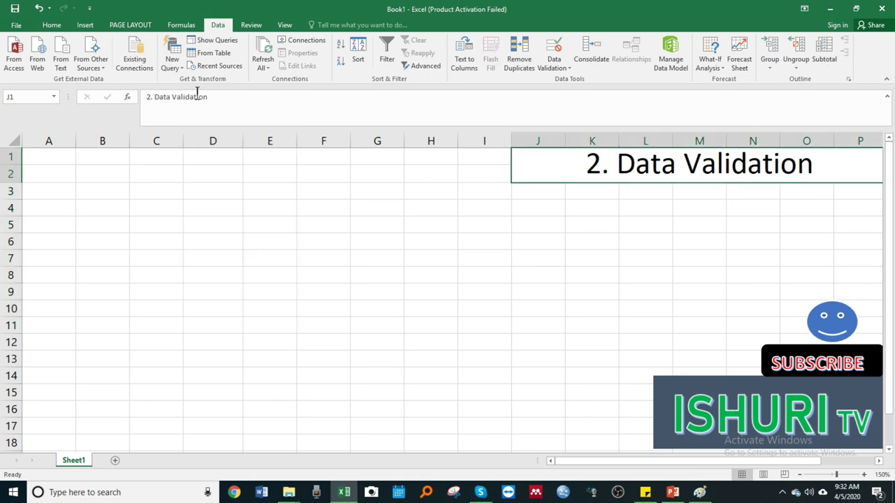
left_click_drag(214, 98, 100, 96)
type("3.")
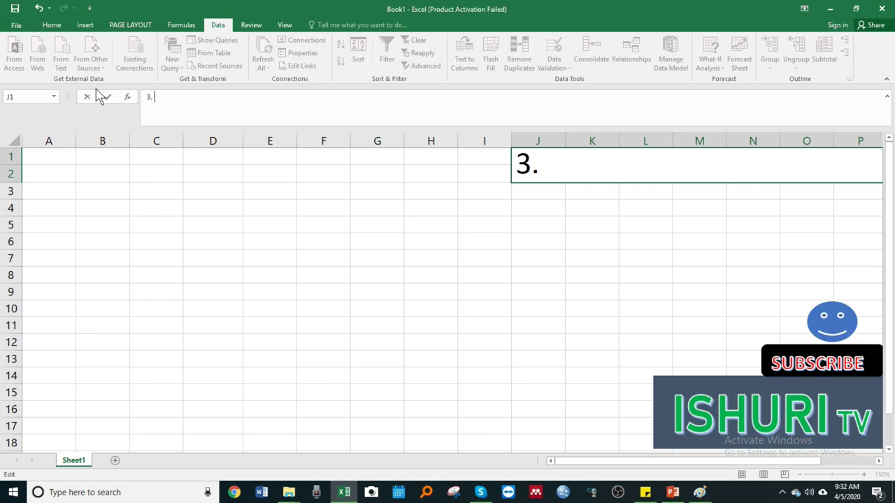
type(" UPEER")
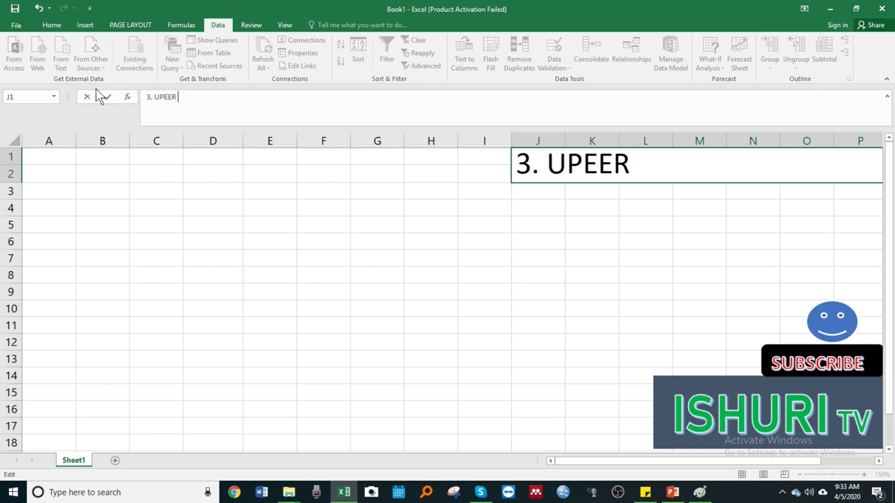
type(" AND LOWE")
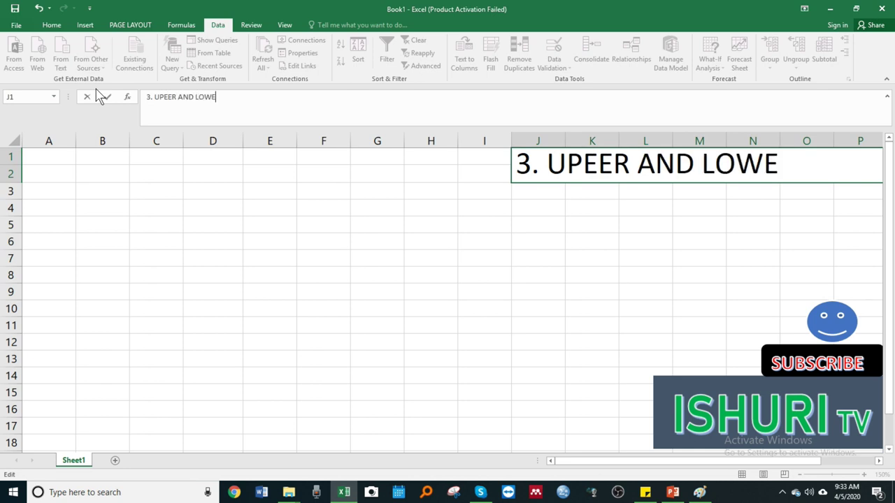
type("R CAS")
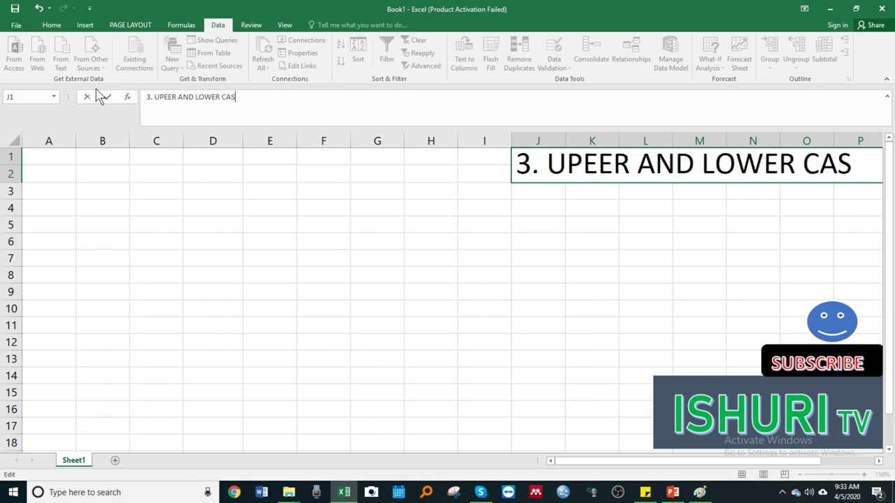
key("BackSpace")
key("BackSpace")
key("BackSpace")
type("TEX")
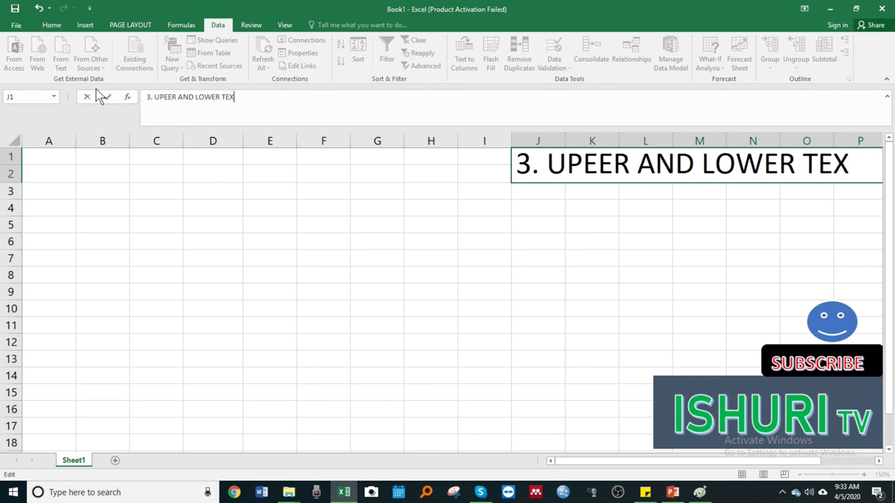
type("TS")
key("Return")
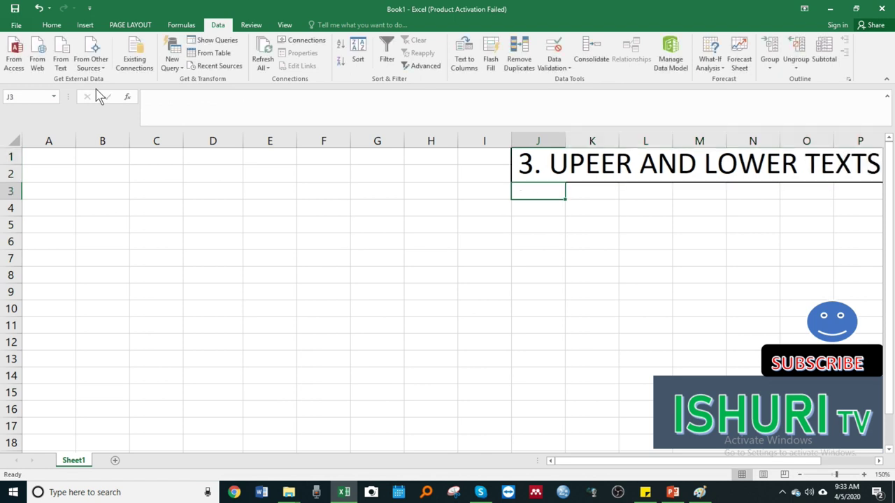
- Enter the sample word RIC in cell D3
left_click(195, 194)
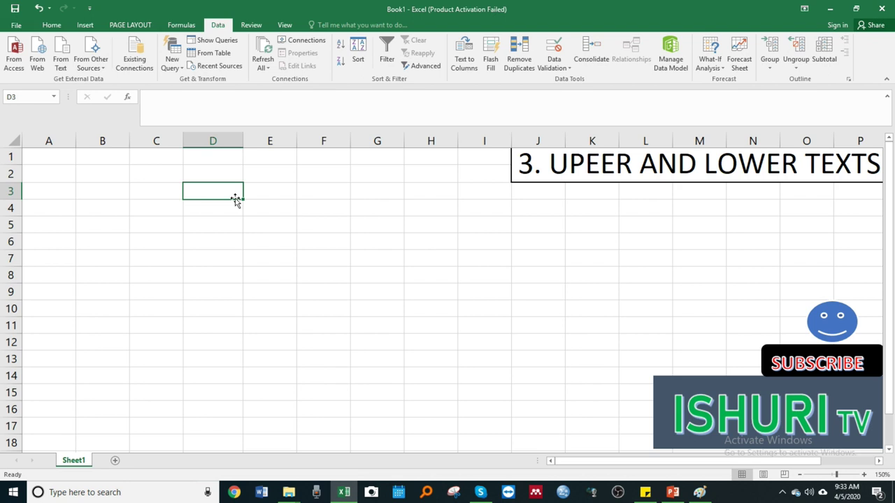
left_click(172, 248)
left_click(145, 179)
left_click(204, 194)
type("RIC")
key("Return")
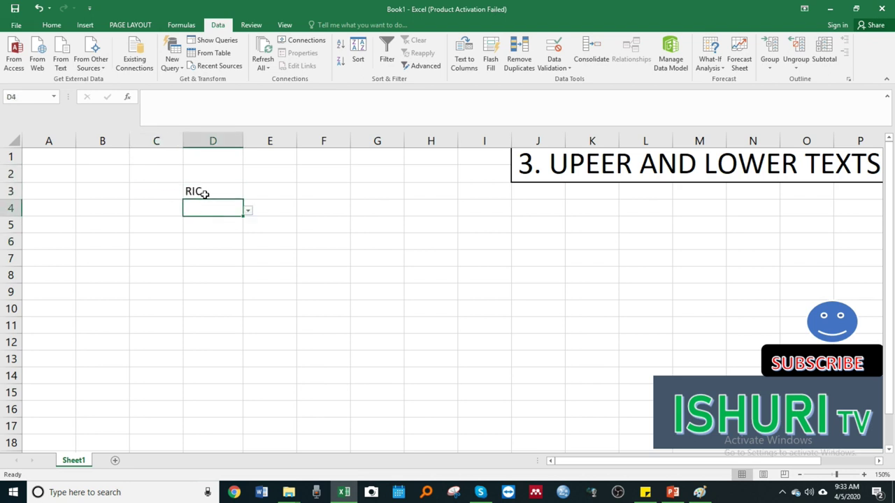
left_click(265, 207)
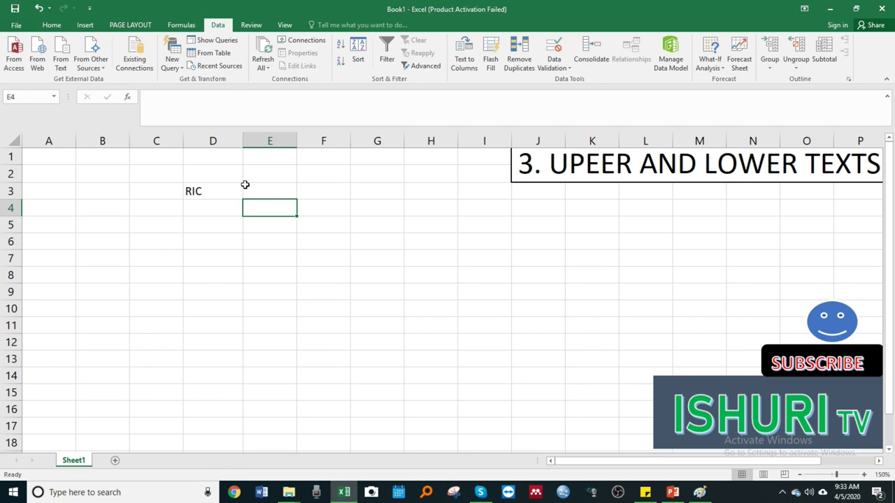
left_click(270, 186)
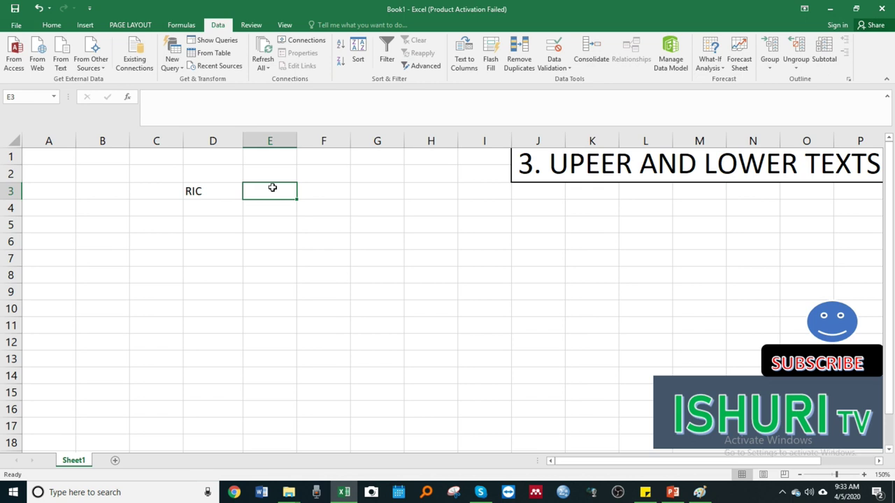
left_click(219, 188)
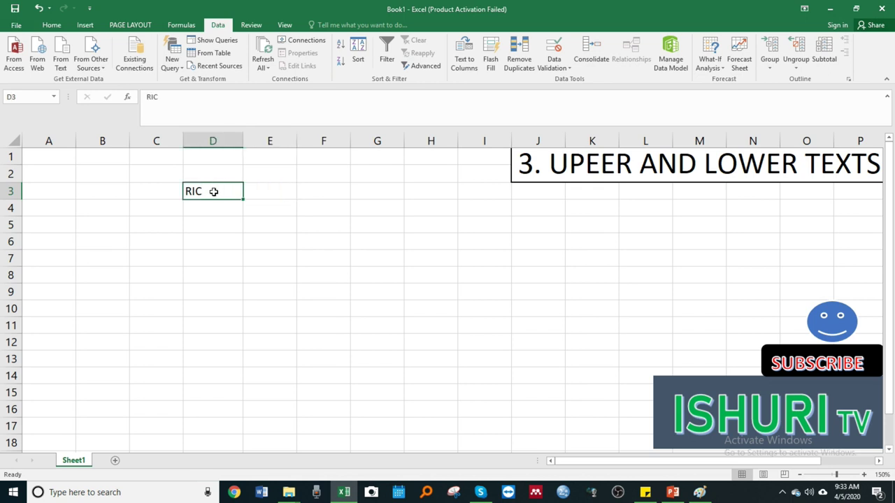
left_click(263, 202)
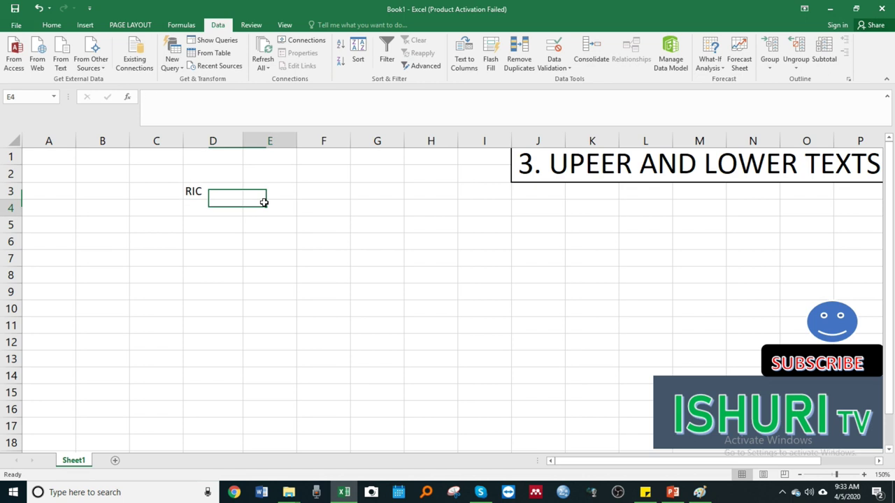
- Enter =LOWER(D3) in E3 so it displays ric
left_click(258, 192)
type("=")
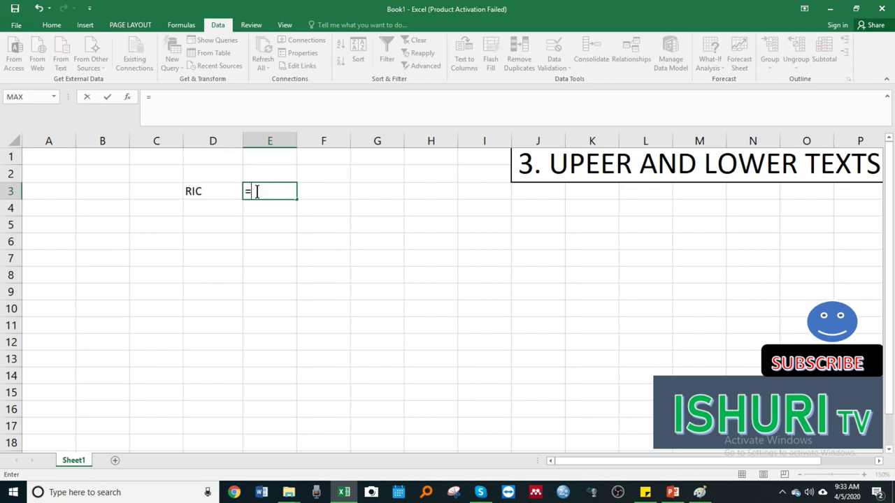
type("L")
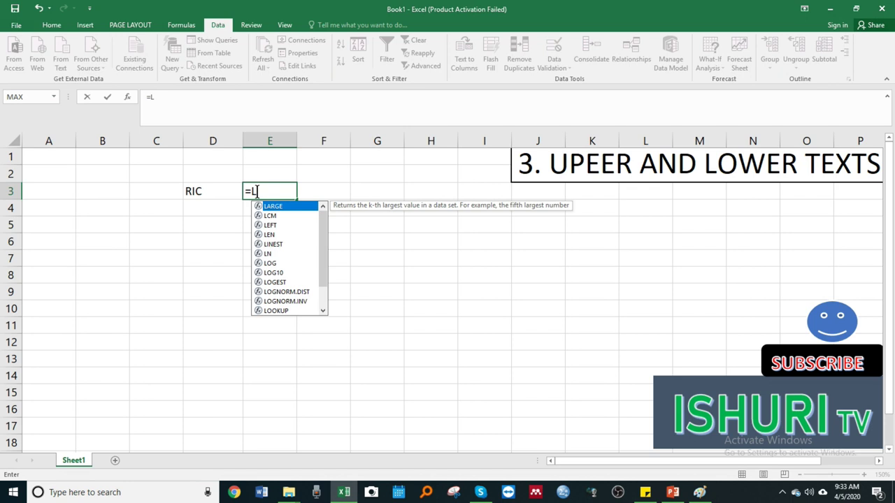
type("OWE")
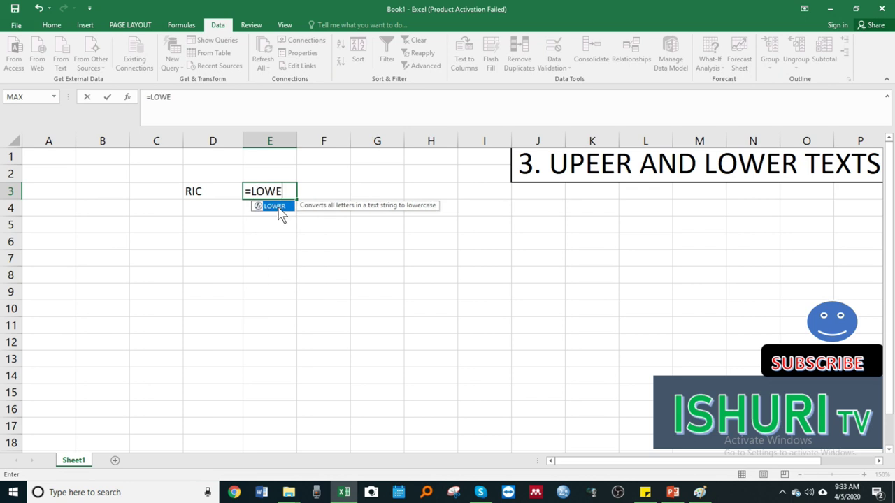
double_click(274, 206)
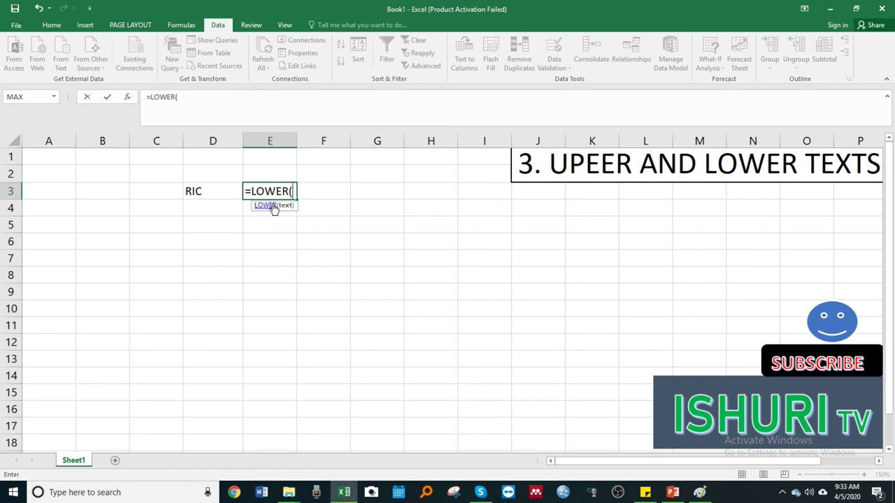
left_click(199, 193)
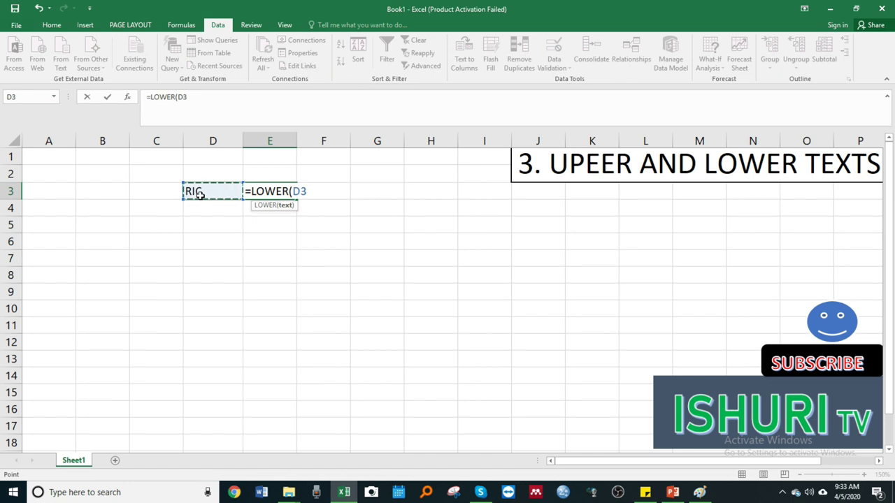
type(")")
key("Return")
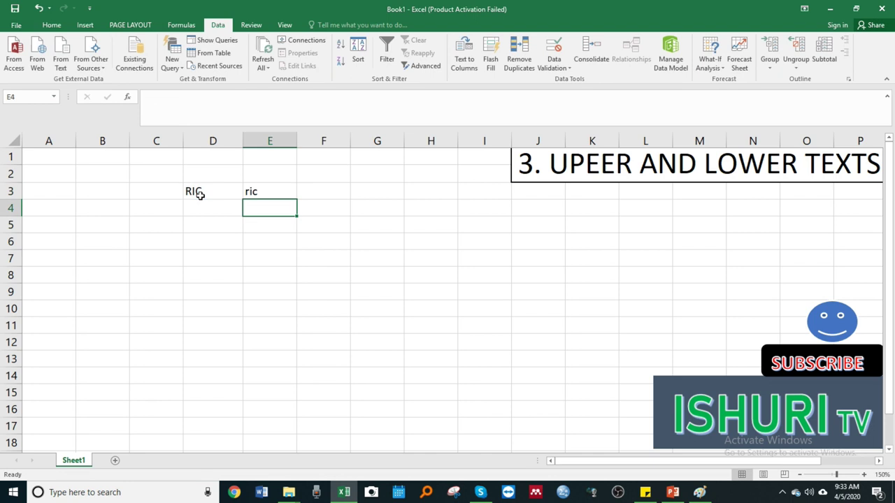
left_click(322, 193)
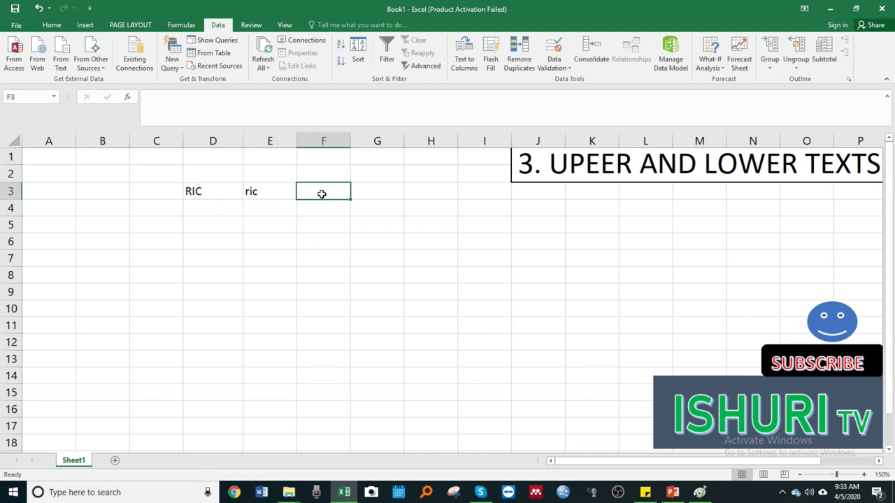
- Enter =UPPER(E3) in F3 to turn ric back into RIC
type("=")
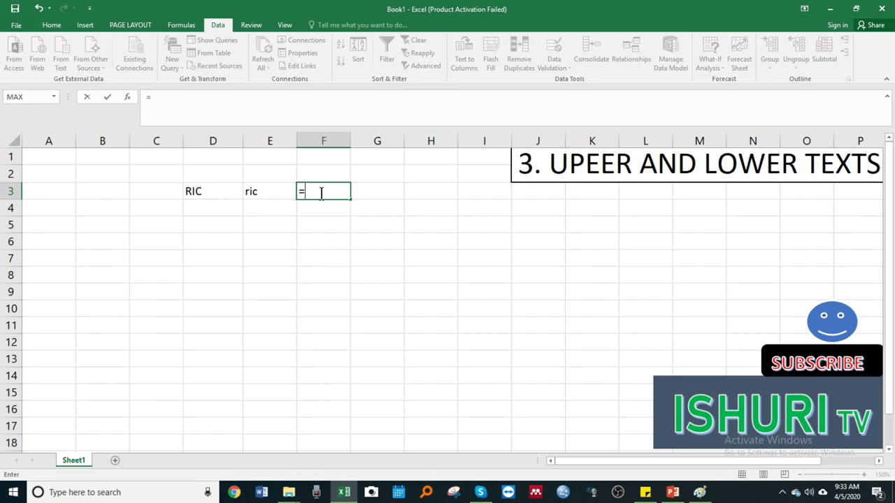
type("UPP")
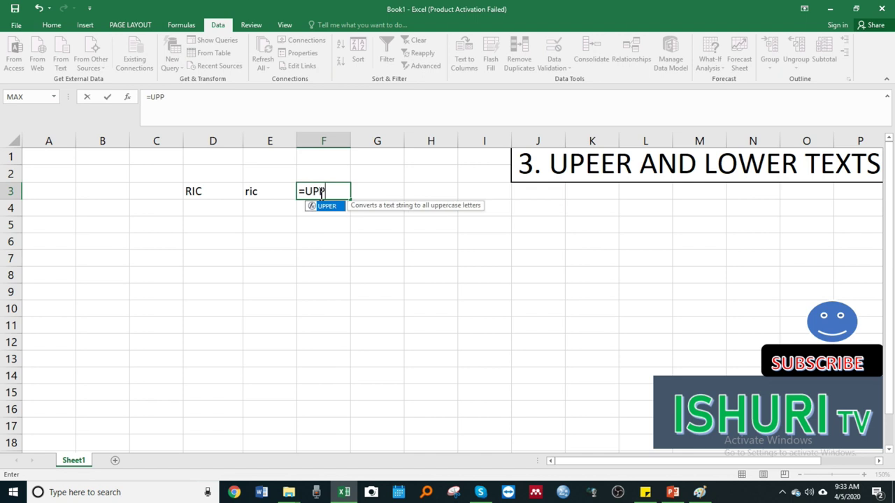
double_click(329, 207)
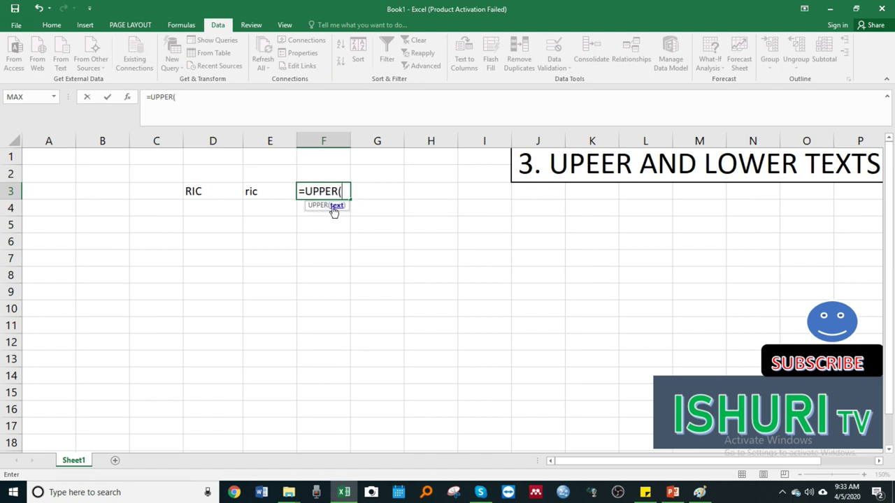
left_click(275, 194)
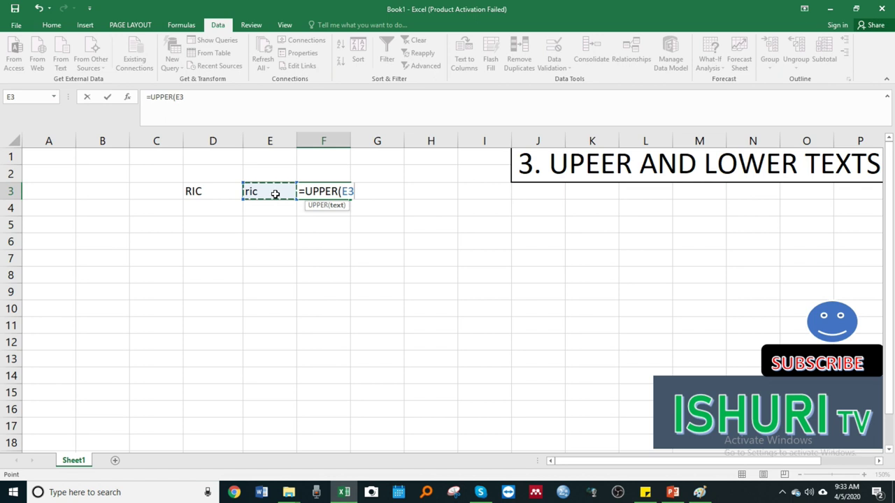
type(")")
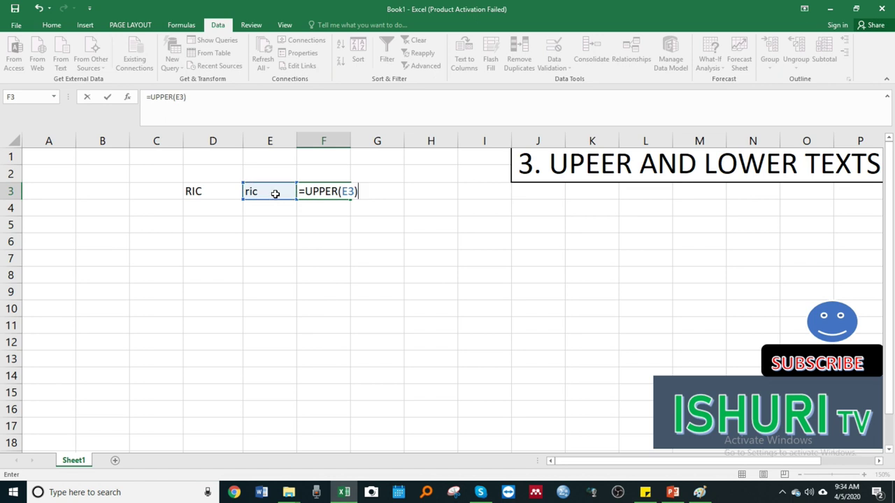
key("Return")
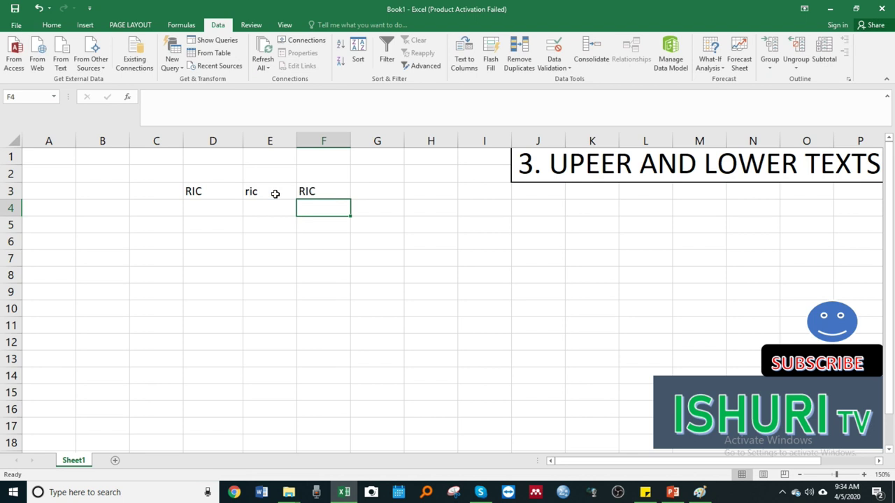
left_click(328, 192)
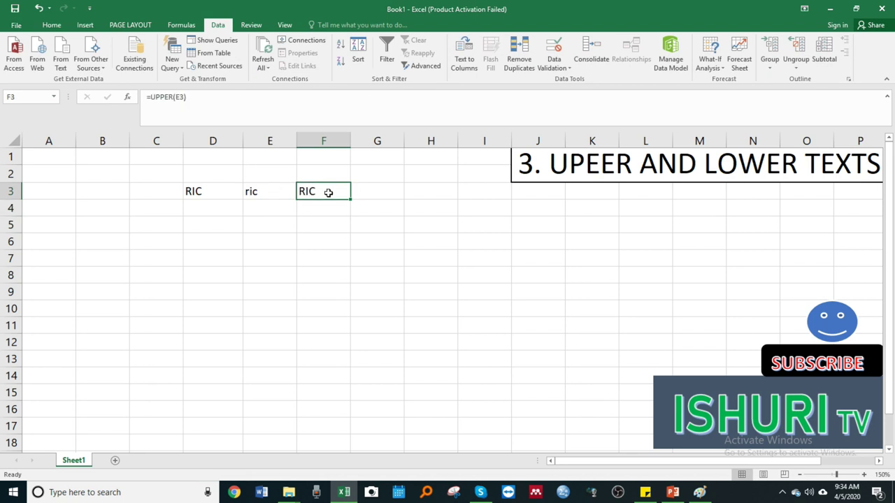
left_click(368, 190)
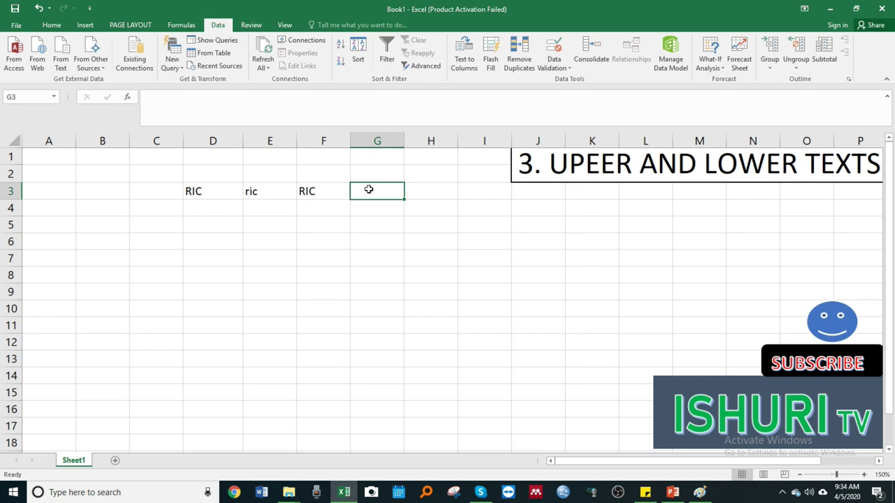
- Enter =PROPER(F3) in G3 to turn the uppercase RIC into Ric
type("=")
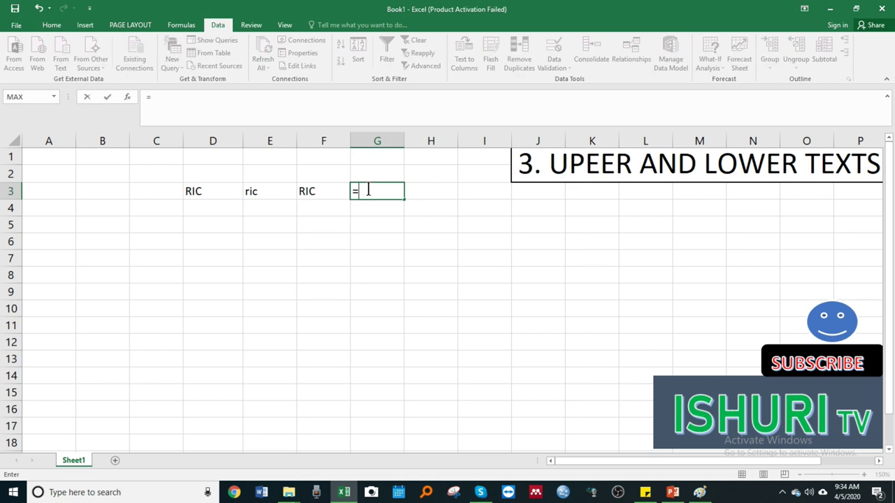
type("PROP")
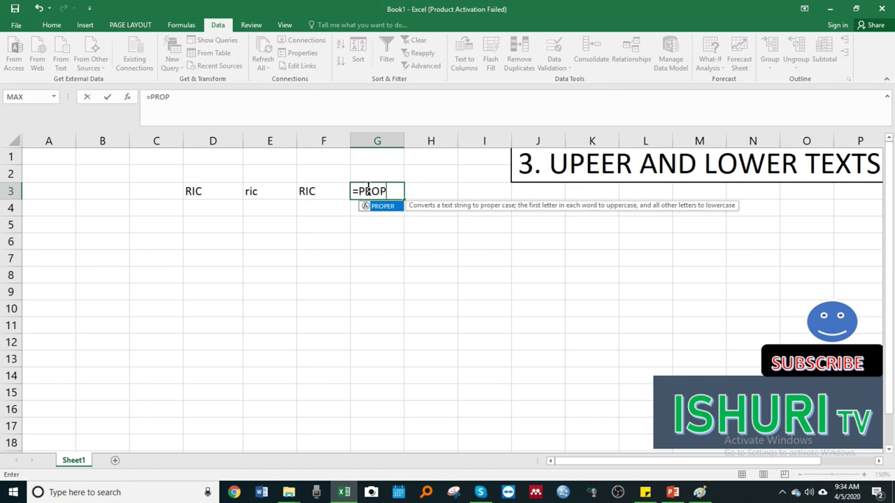
double_click(383, 206)
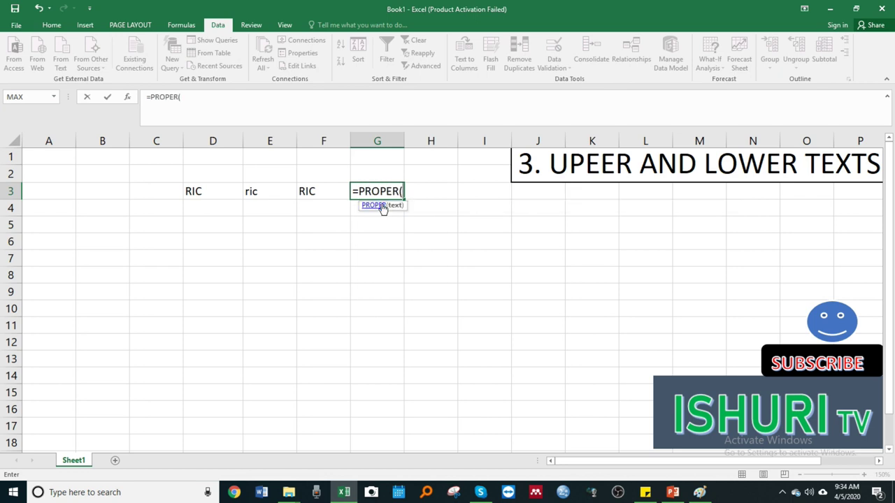
left_click(322, 191)
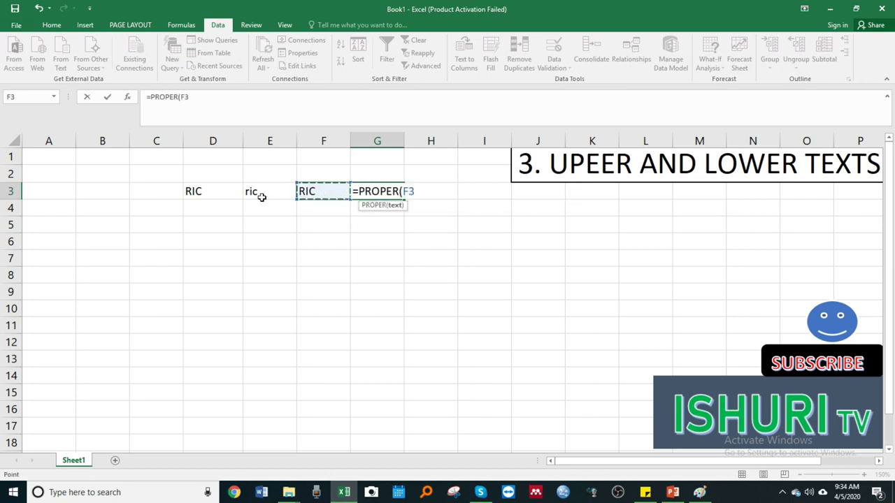
type(")")
key("Return")
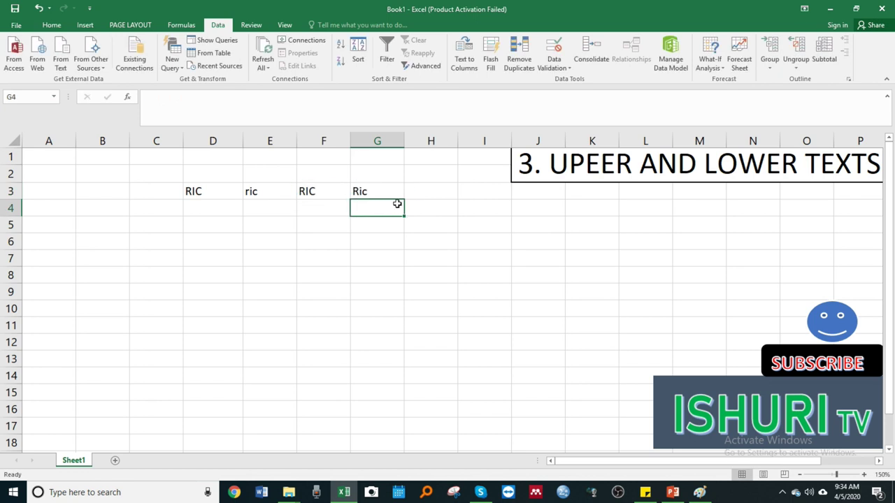
- Review the UPPER formula in F3 and select the case examples in D3:G5
left_click(412, 194)
left_click(347, 194)
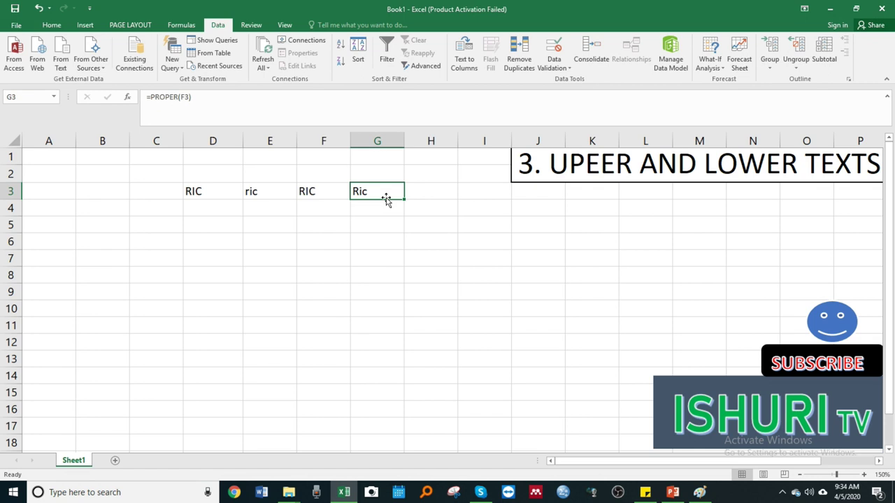
left_click_drag(194, 198, 390, 220)
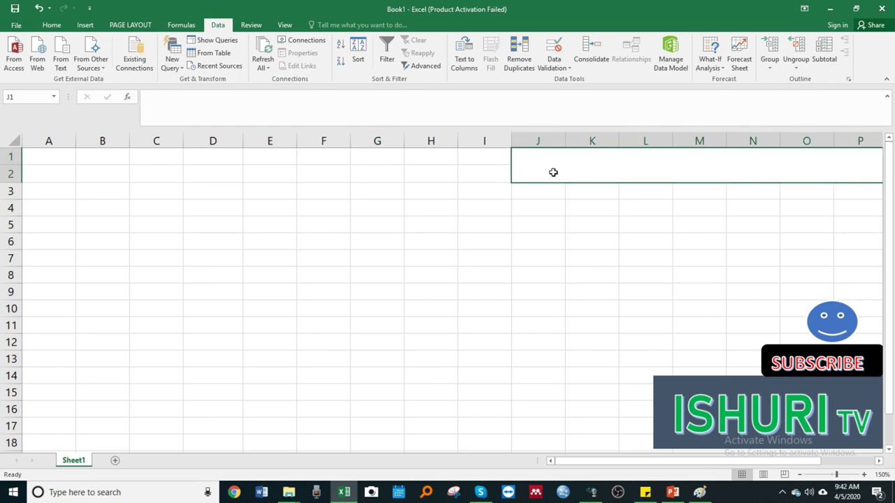
- Type the heading '4. Auto Correct' into the merged title cell, fixing the typos
type("4.")
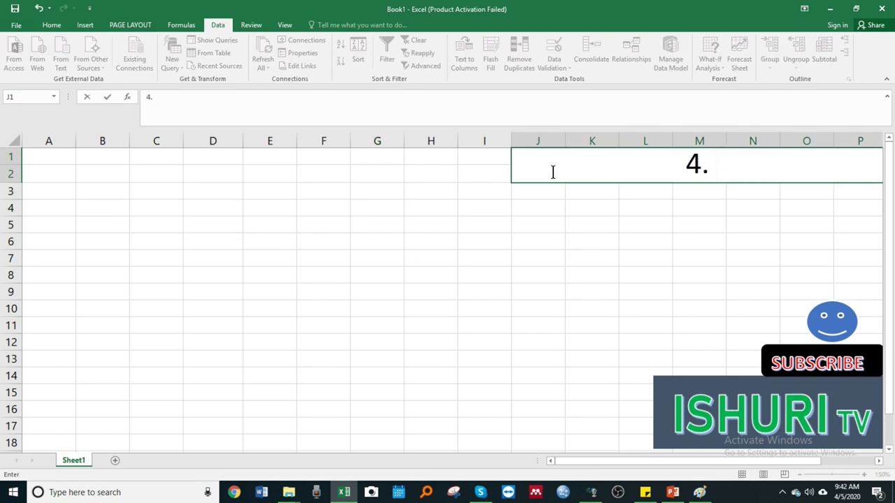
type(" Auto C")
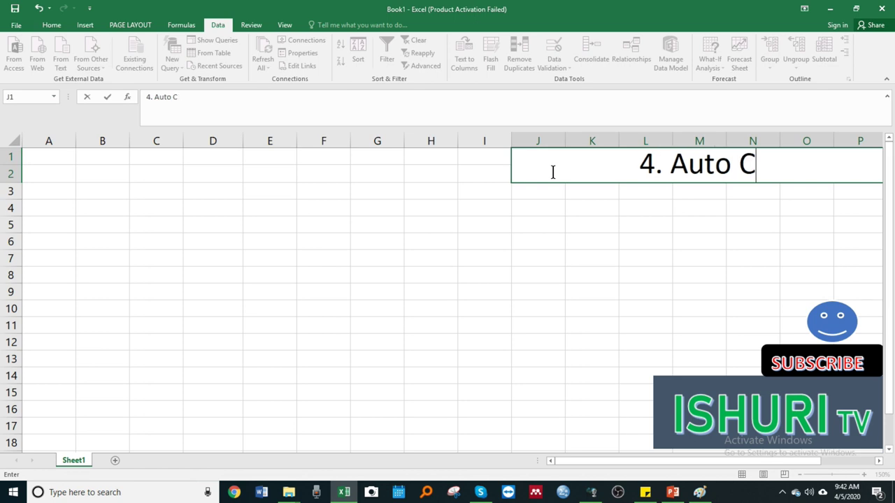
type("i")
key("BackSpace")
type("ot")
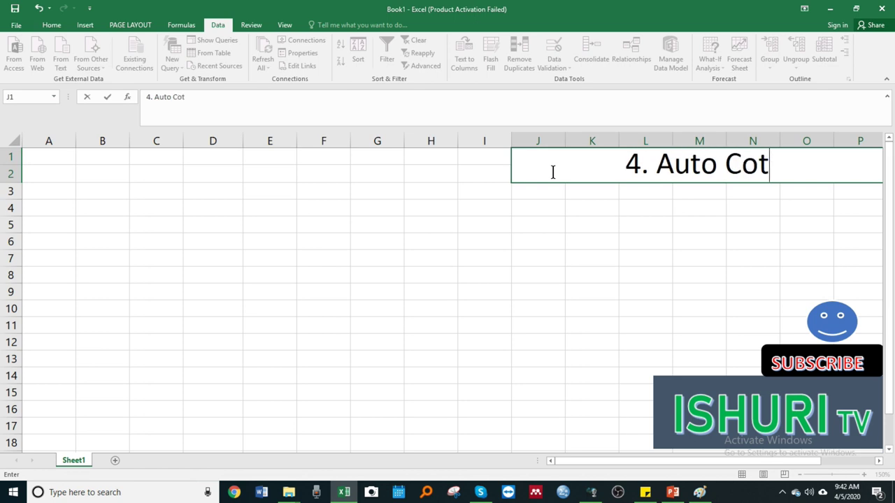
key("BackSpace")
type("rrect")
key("Return")
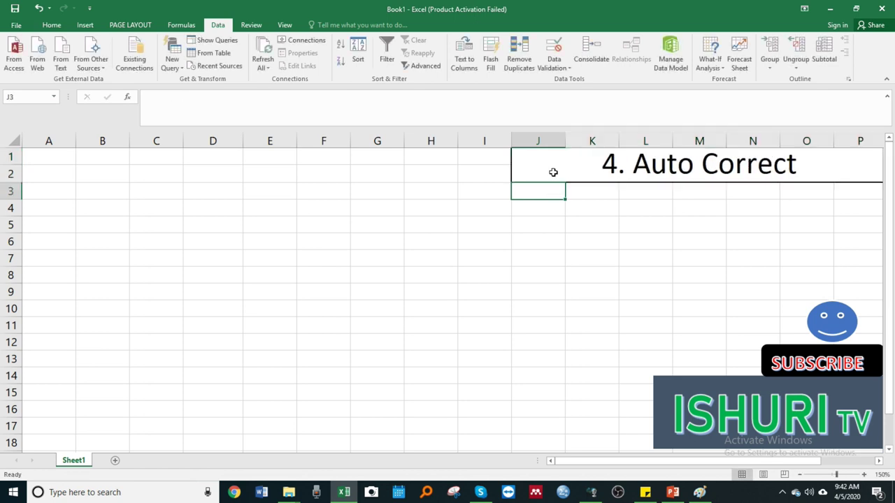
left_click(175, 181)
left_click(291, 202)
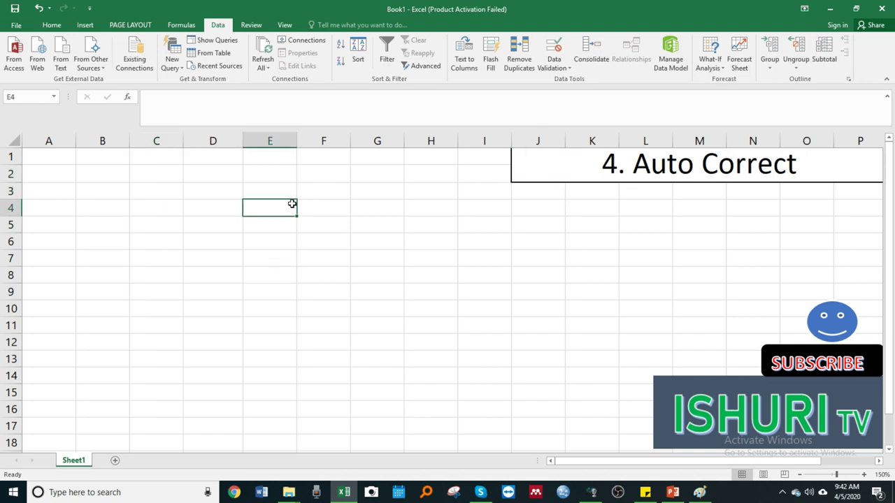
left_click(367, 194)
left_click(244, 232)
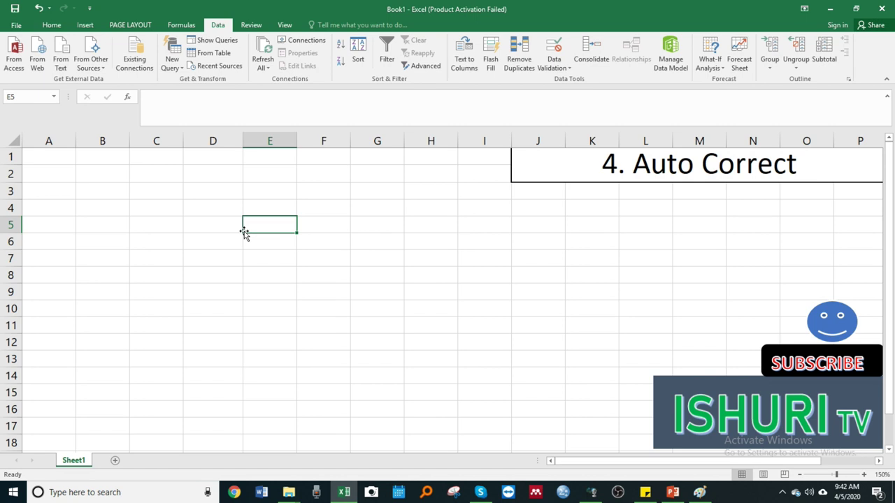
left_click(223, 194)
left_click(299, 193)
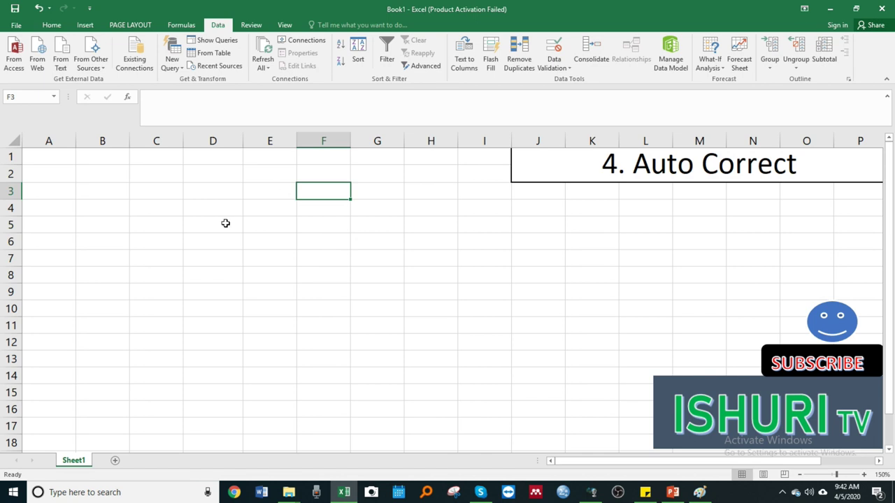
left_click(294, 204)
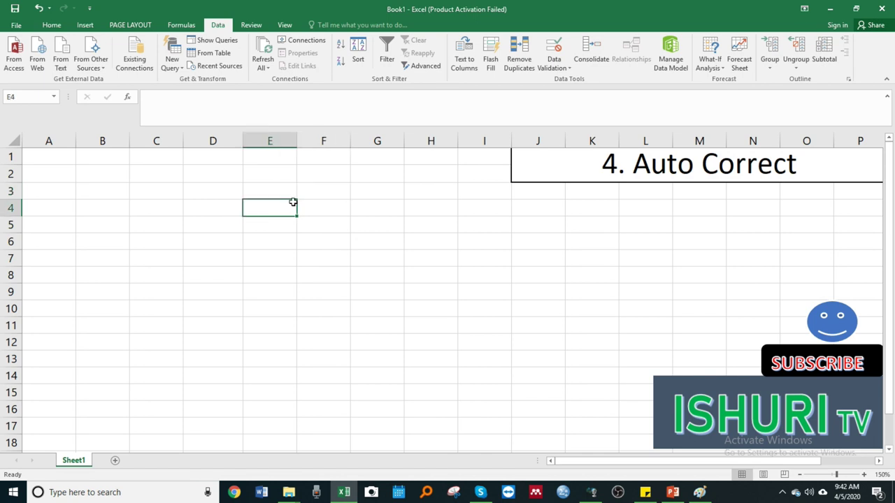
left_click(347, 201)
left_click(203, 198)
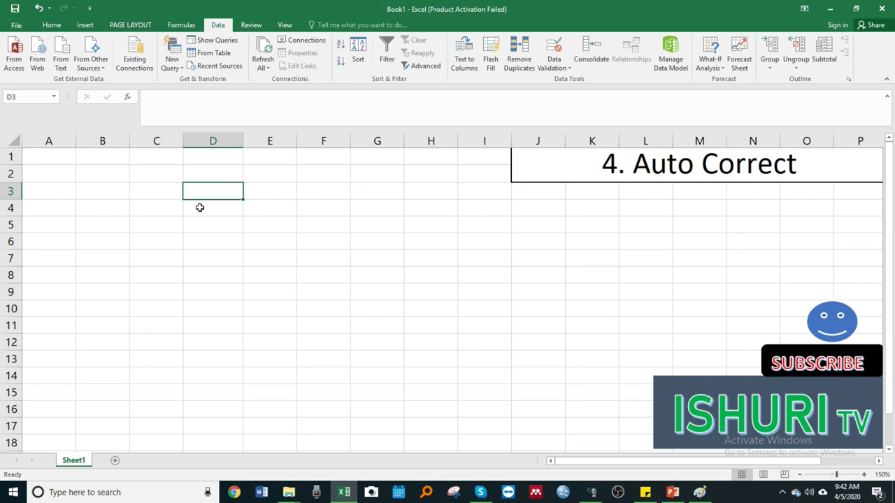
left_click(268, 189)
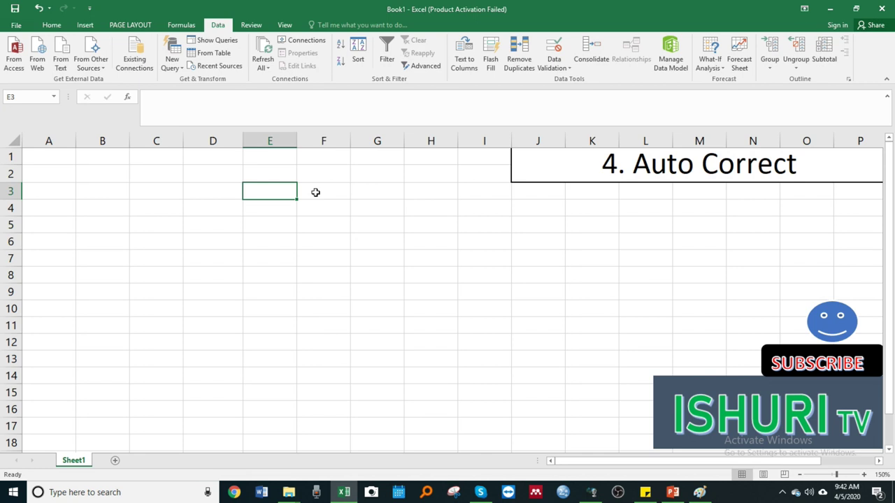
left_click(203, 191)
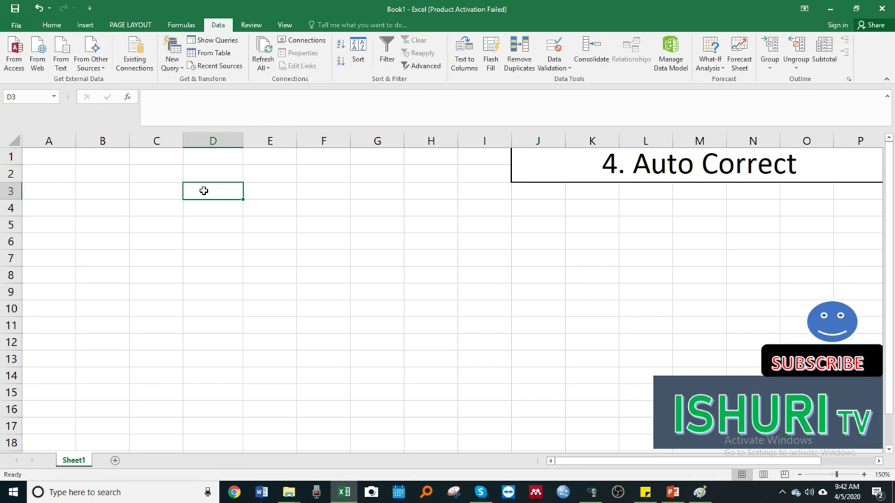
- Add an AutoCorrect entry in Proofing options replacing RIC with 'Reliable Immense Company'
left_click(16, 26)
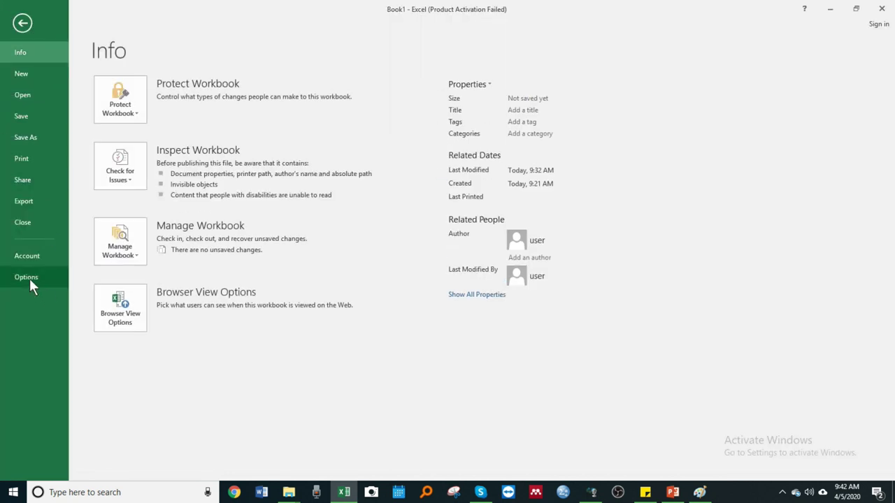
left_click(27, 278)
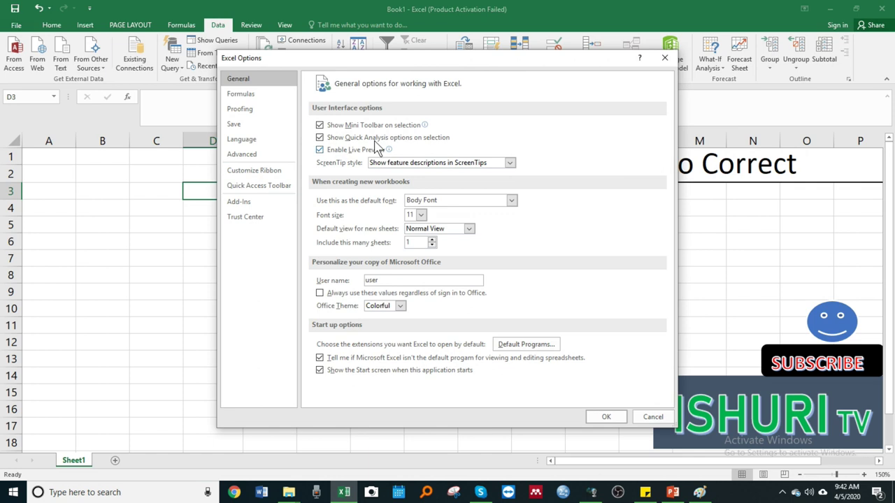
left_click(239, 109)
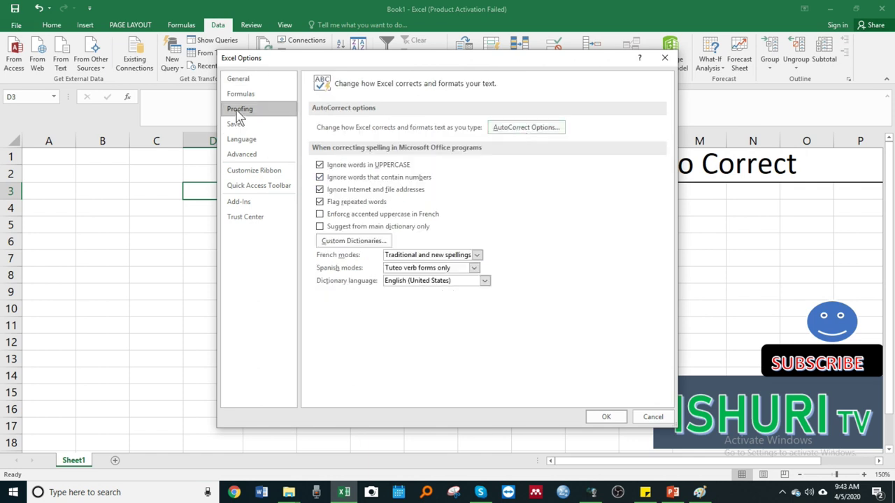
left_click(524, 129)
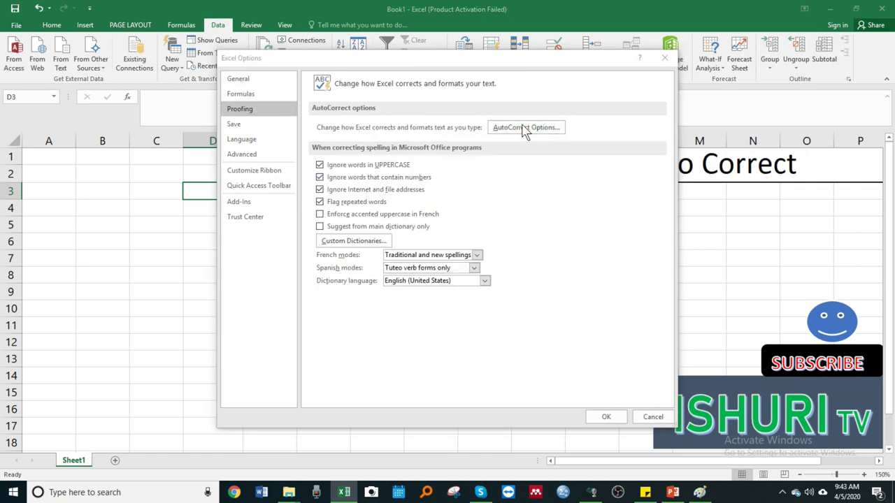
left_click(283, 211)
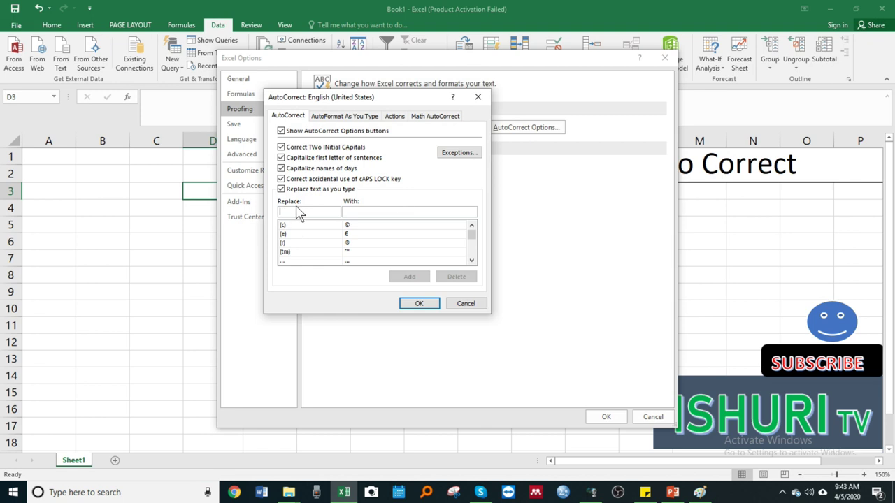
type("RIC")
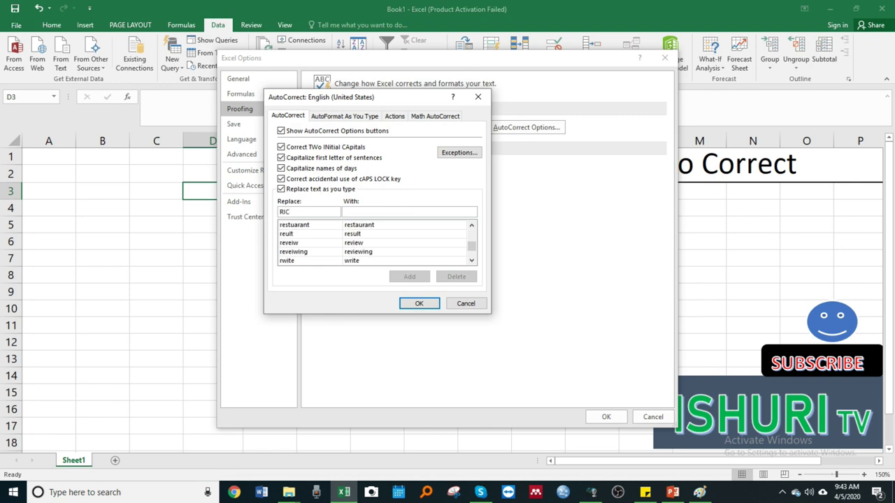
left_click(359, 212)
type("Reliable ")
type("Im")
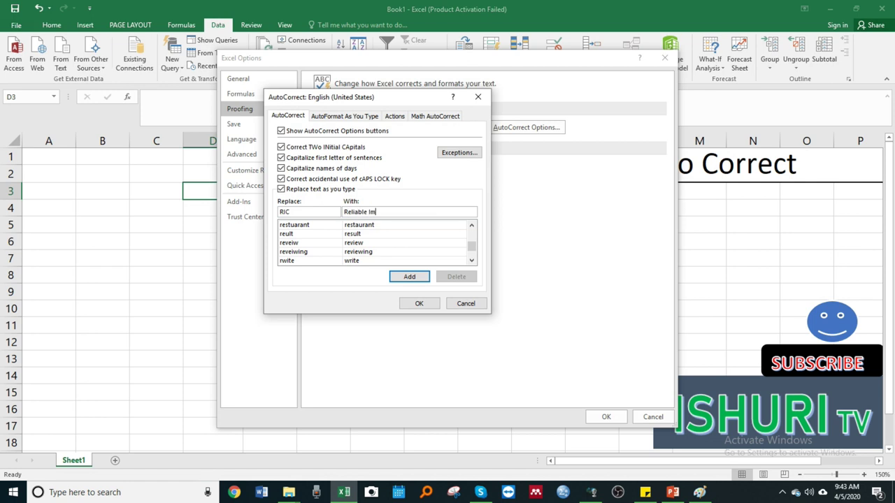
type("mense Com")
type("pany")
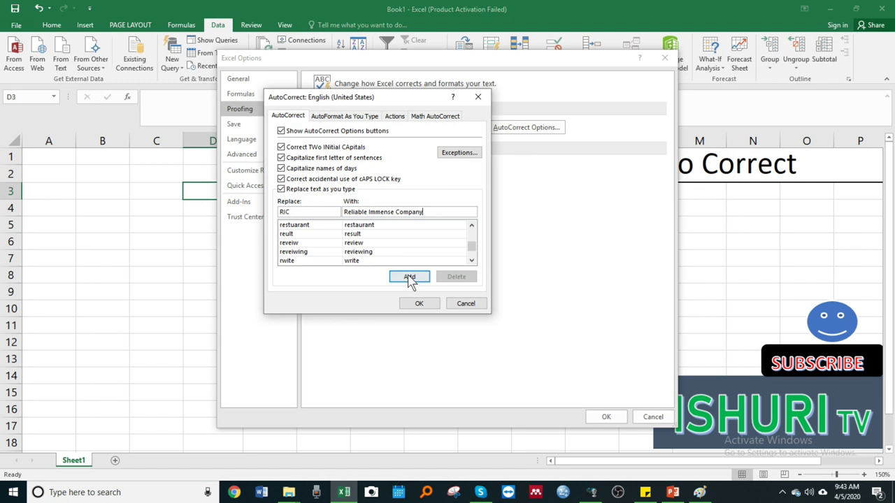
left_click(410, 277)
left_click(419, 304)
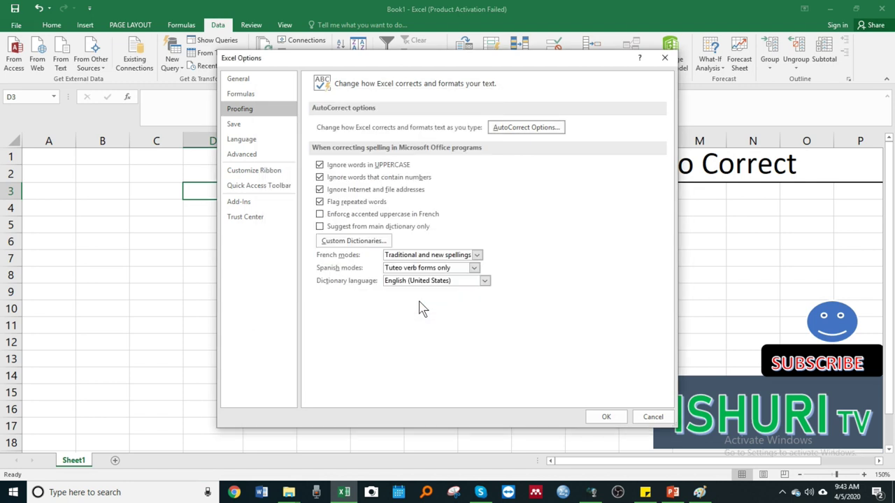
left_click(606, 417)
- Test the RIC abbreviation in K5, where it expands to Reliable Immense Company
left_click(374, 245)
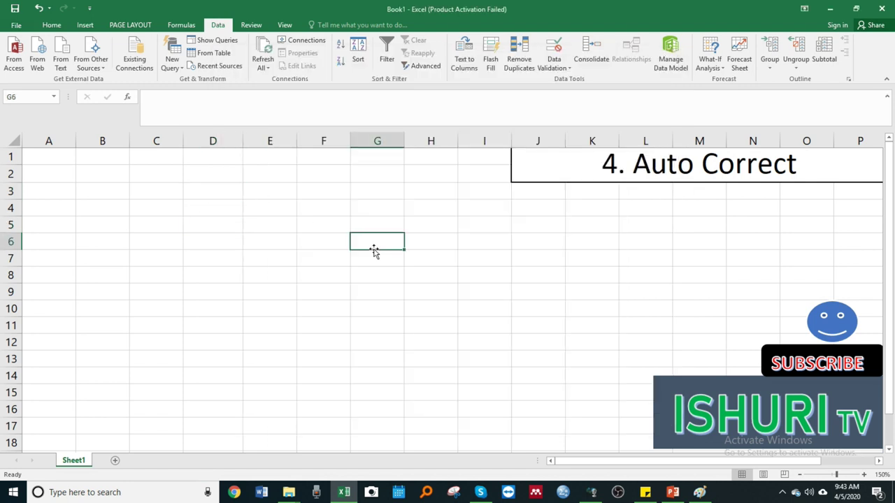
left_click(515, 277)
left_click(593, 290)
left_click(407, 289)
left_click_drag(371, 225, 351, 214)
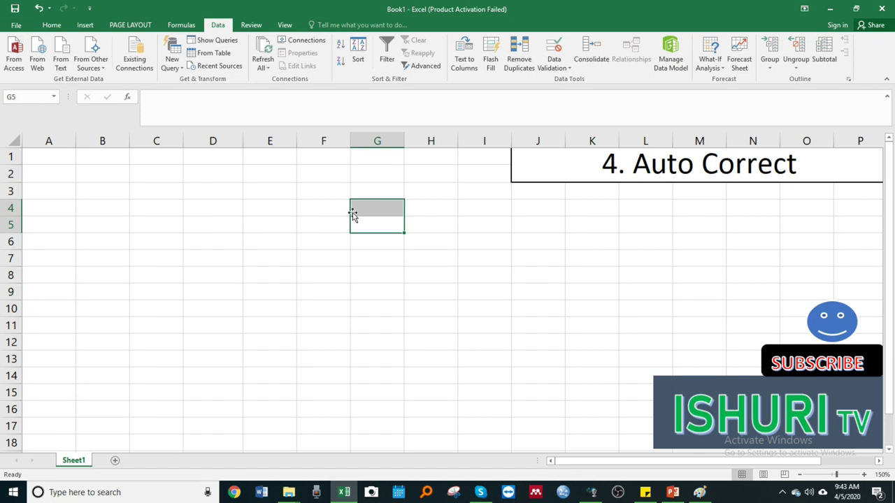
left_click(546, 224)
left_click(601, 225)
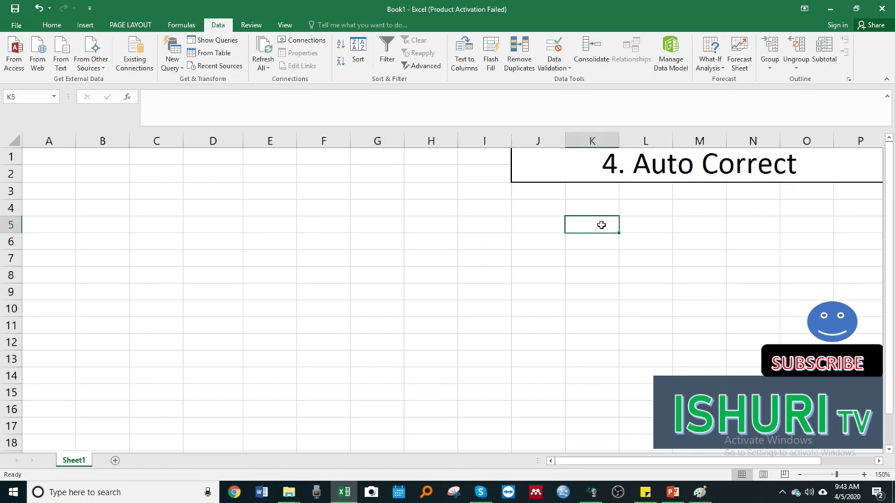
type("RIC")
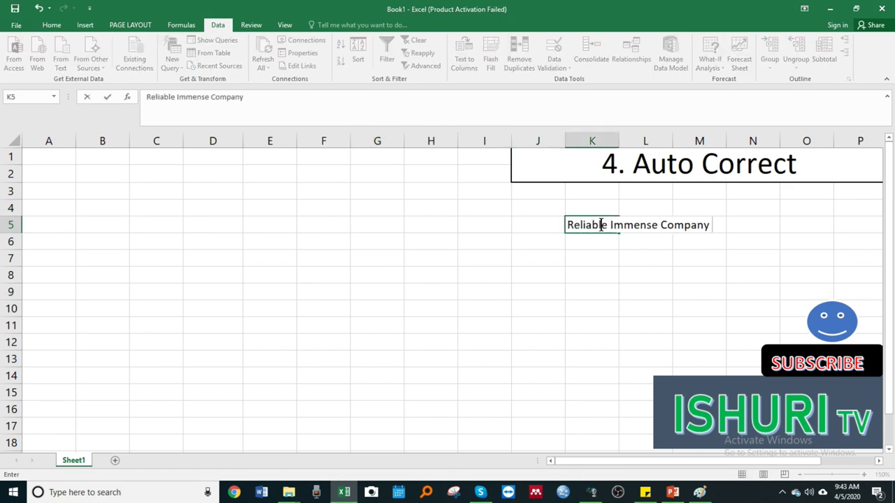
key("BackSpace")
key("BackSpace")
key("BackSpace")
key("BackSpace")
key("BackSpace")
key("BackSpace")
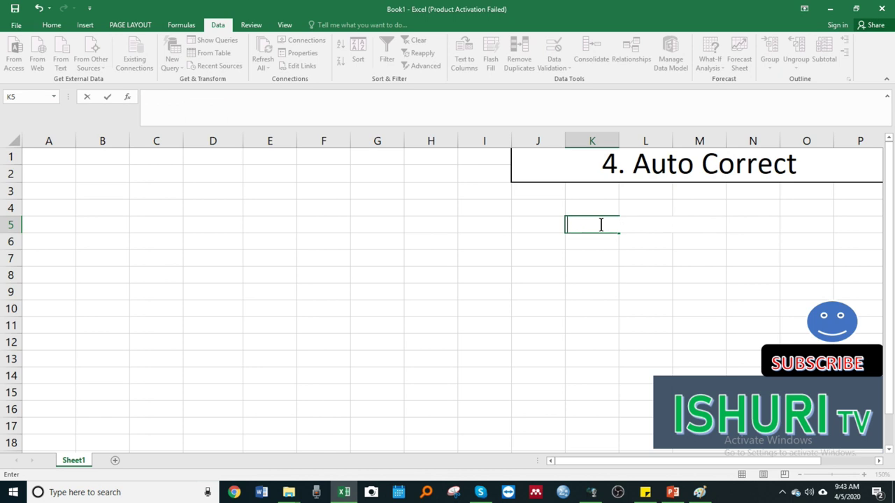
type("RIC")
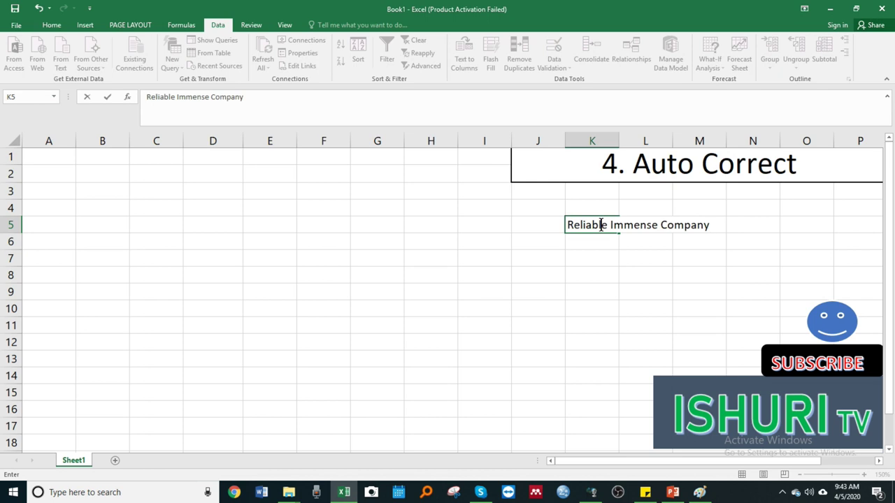
left_click(643, 273)
- Type 'I am a Trainer in Reliable Immense Company, I have trained SPSS' in H9
left_click(431, 297)
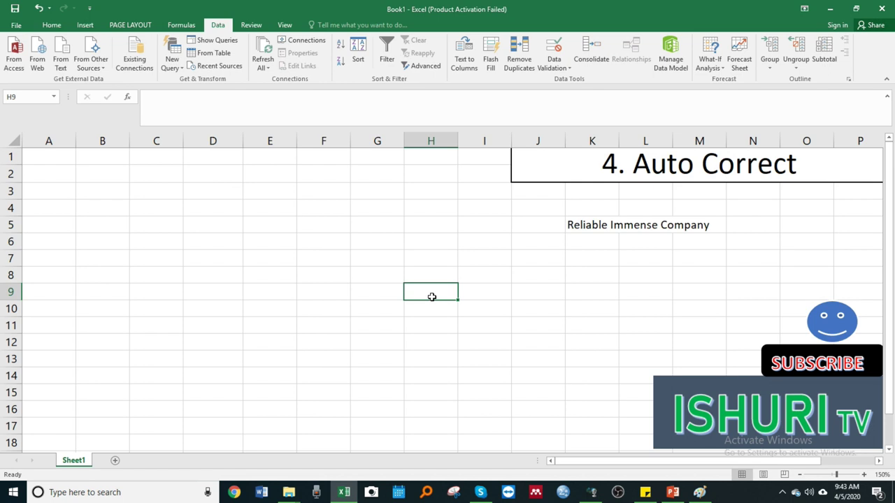
type("Am")
key("BackSpace")
key("BackSpace")
type("I")
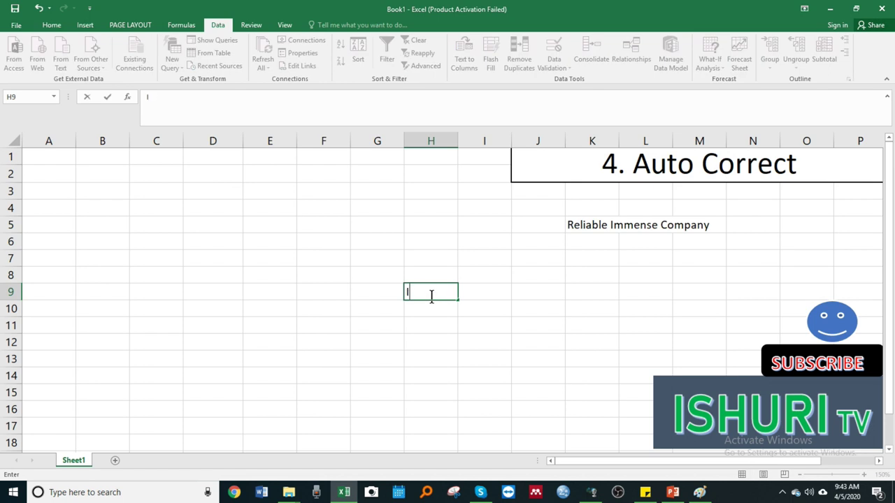
type(" am a Trainer")
type(" in ")
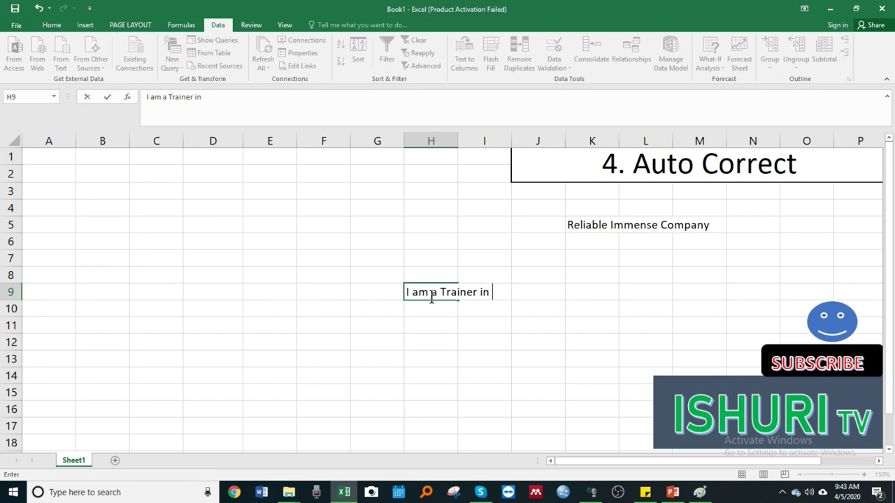
type("Reliable Immense Company")
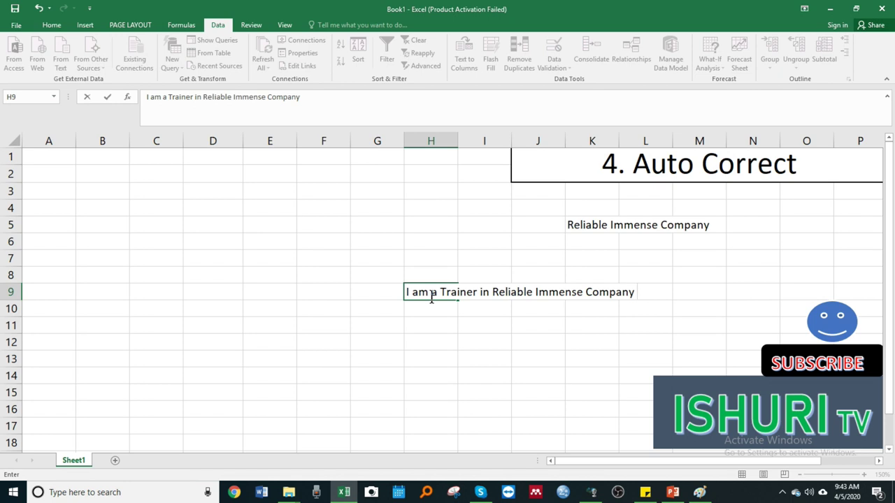
key("BackSpace")
type(", I ")
type("have tra")
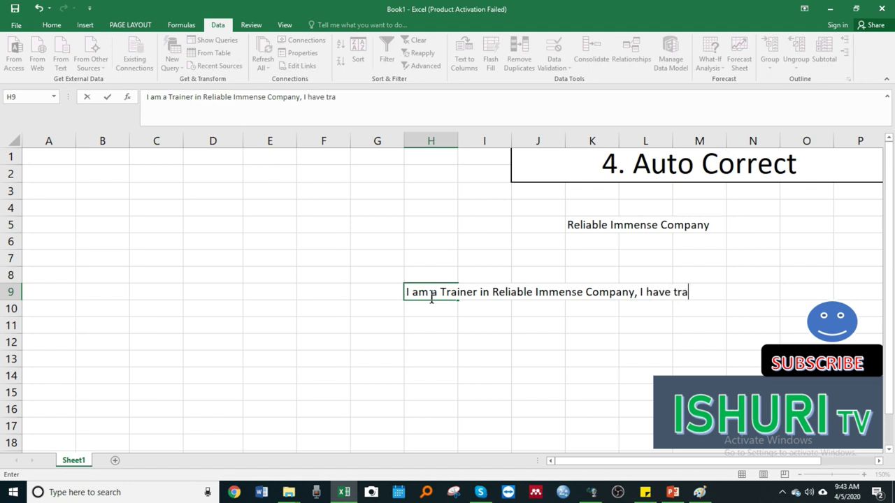
type("ined SPSS")
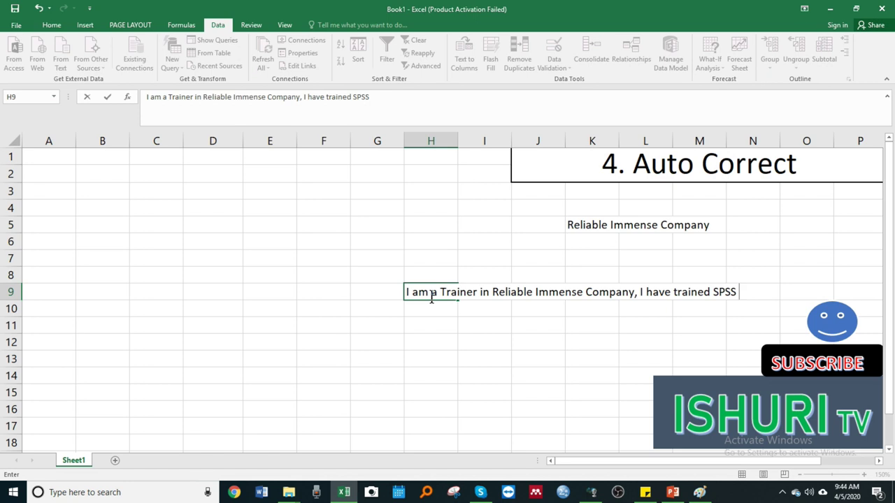
- Commit the H9 sentence and bring up AutoCorrect Options from Excel's Proofing settings
left_click(322, 238)
left_click(232, 228)
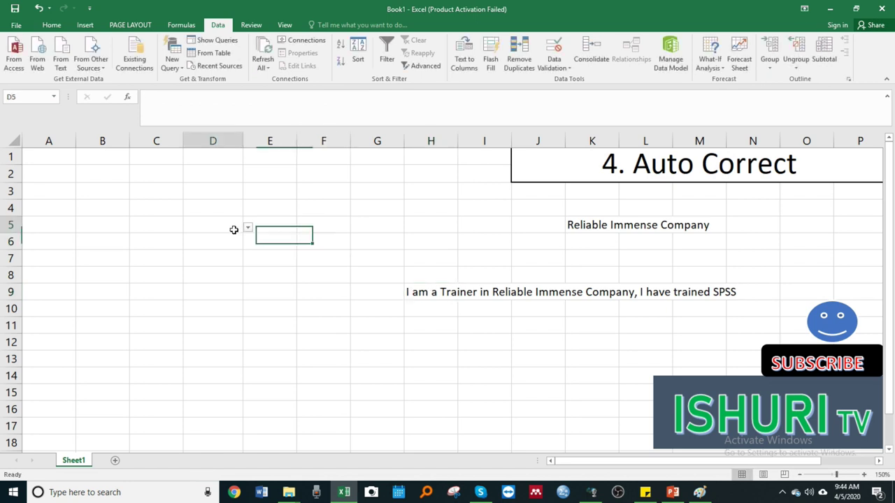
left_click(15, 25)
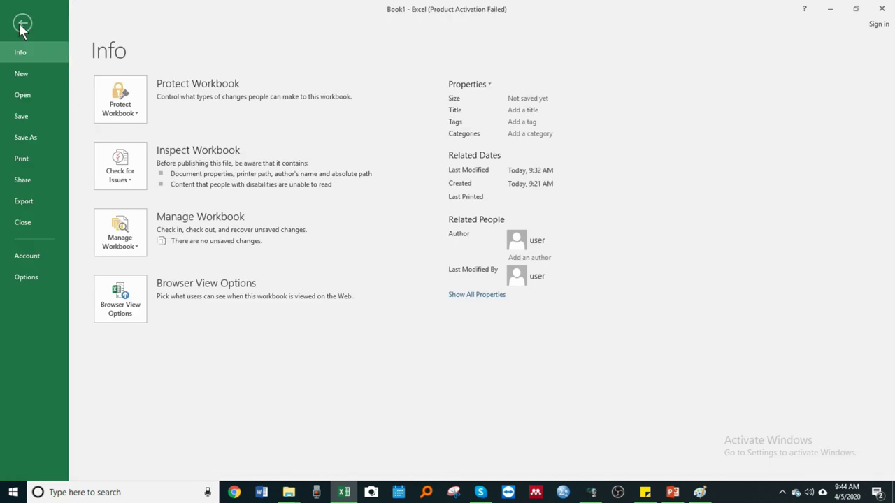
left_click(27, 278)
left_click(253, 109)
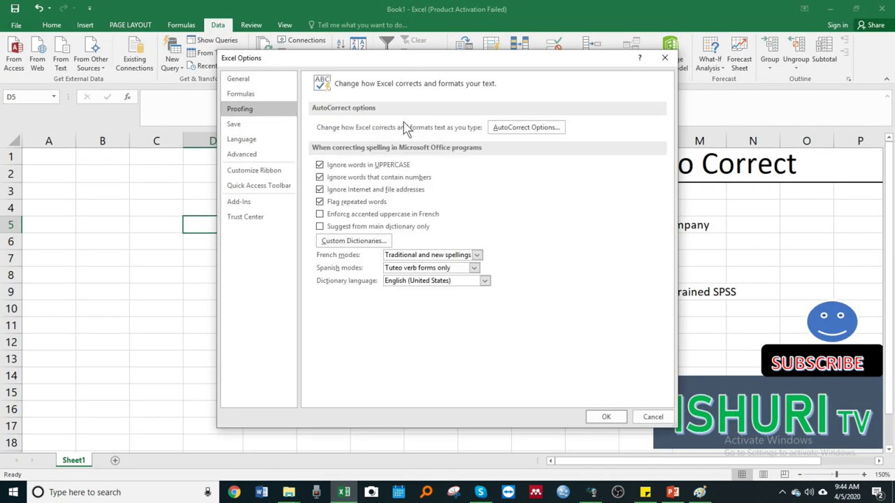
left_click(521, 130)
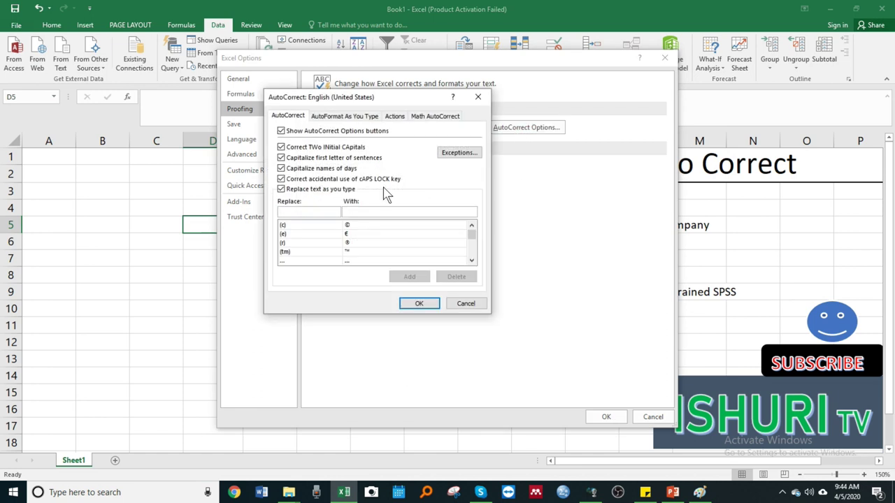
- Add an AutoCorrect entry replacing IT with ISHURI TV and close the options
left_click(294, 212)
type("IT")
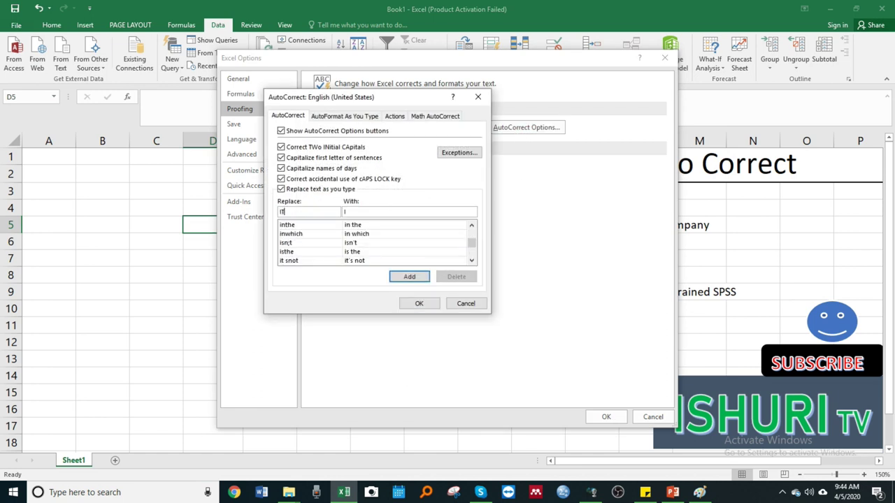
left_click(370, 211)
type("ISHURI")
type(" TV")
left_click(416, 278)
left_click(419, 306)
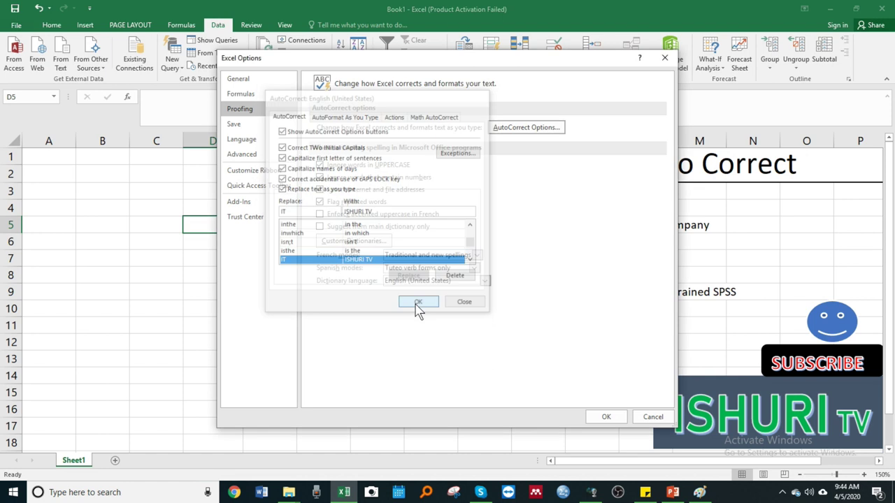
left_click(606, 416)
- In F6, type 'This is IT', correcting the mistyped TV, so it expands to ISHURI TV
left_click(315, 312)
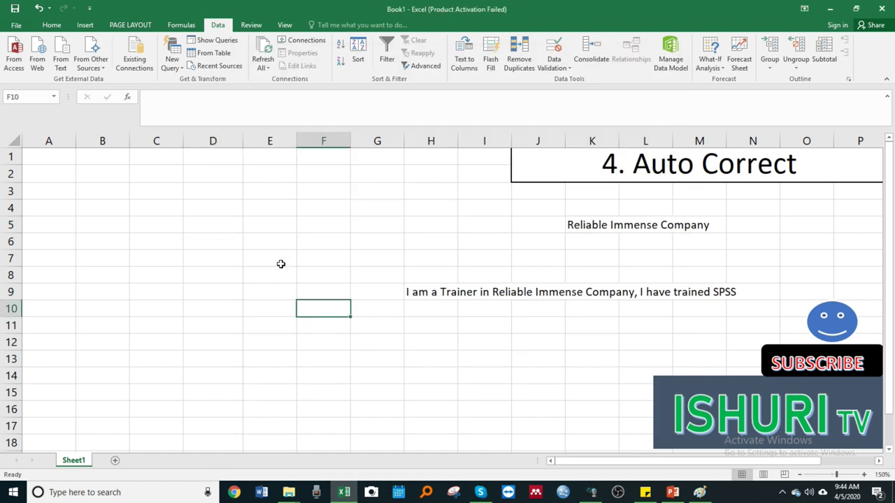
left_click(321, 237)
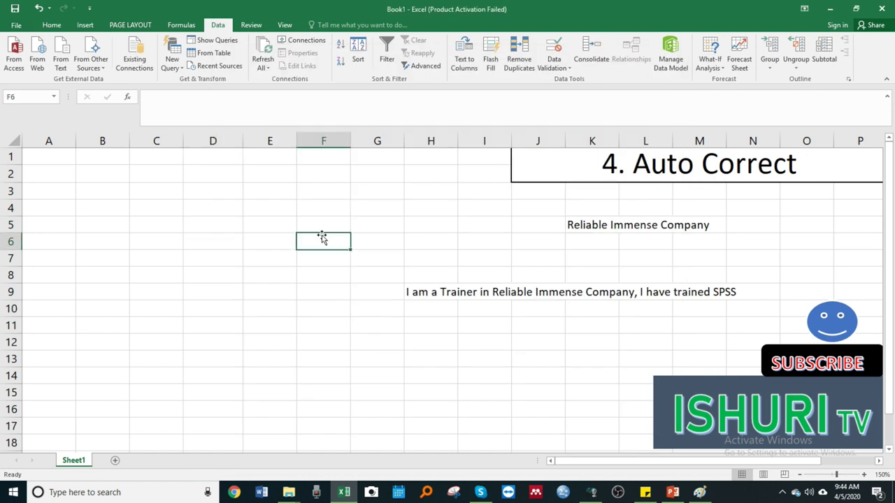
type("This")
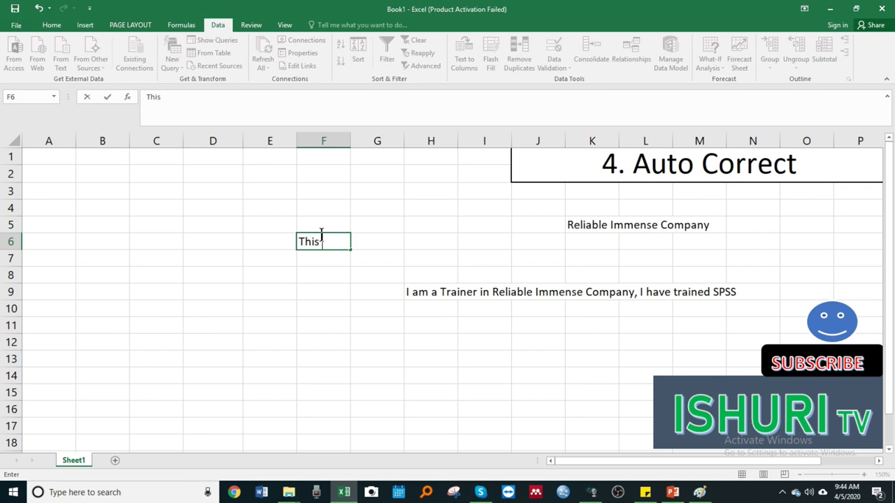
type(" is T")
type("V")
key("BackSpace")
key("BackSpace")
type("IT")
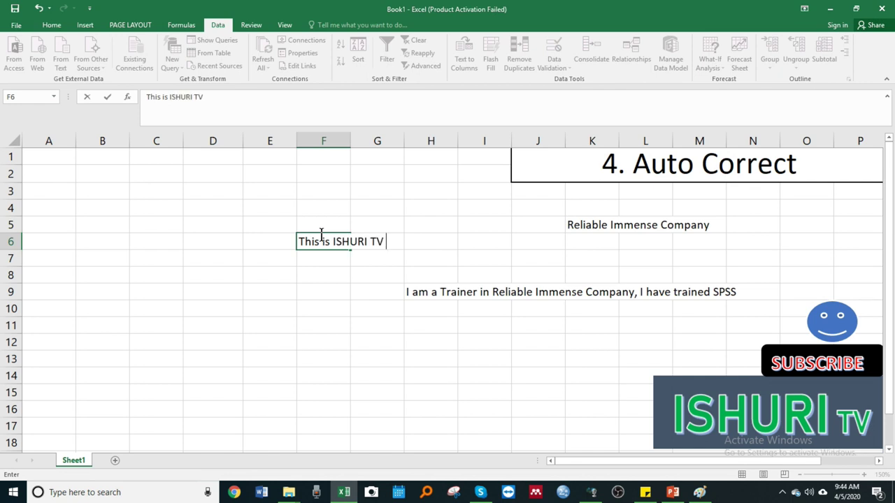
- Clear the AutoCorrect demo text in F5:N9 and select the J1 title text in the formula bar
left_click(368, 309)
left_click_drag(334, 227, 752, 297)
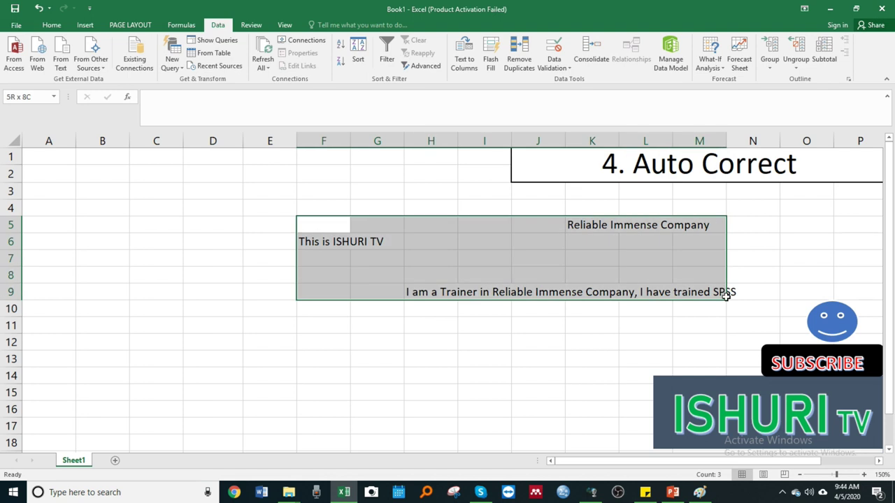
key("Delete")
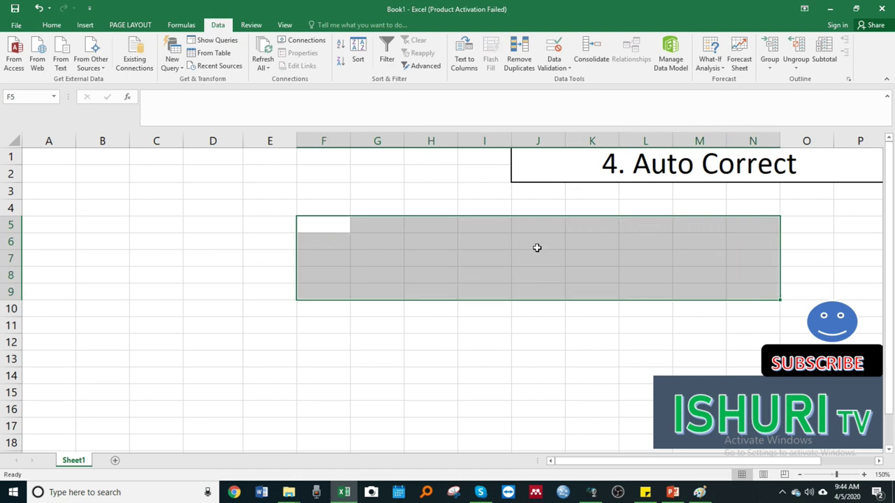
left_click(488, 220)
left_click(415, 219)
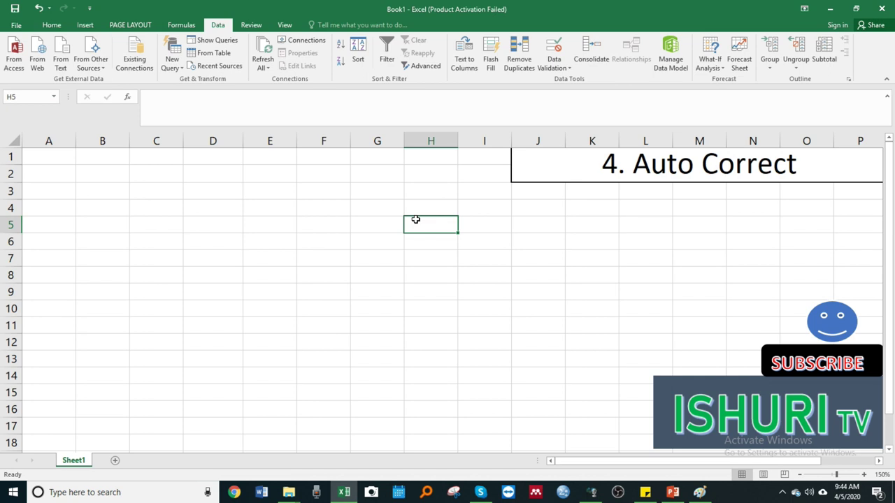
left_click(587, 177)
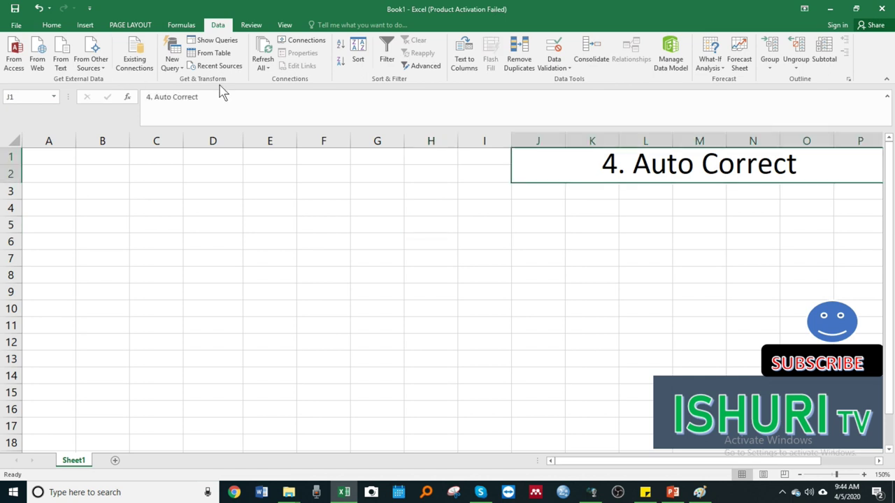
left_click_drag(208, 96, 107, 97)
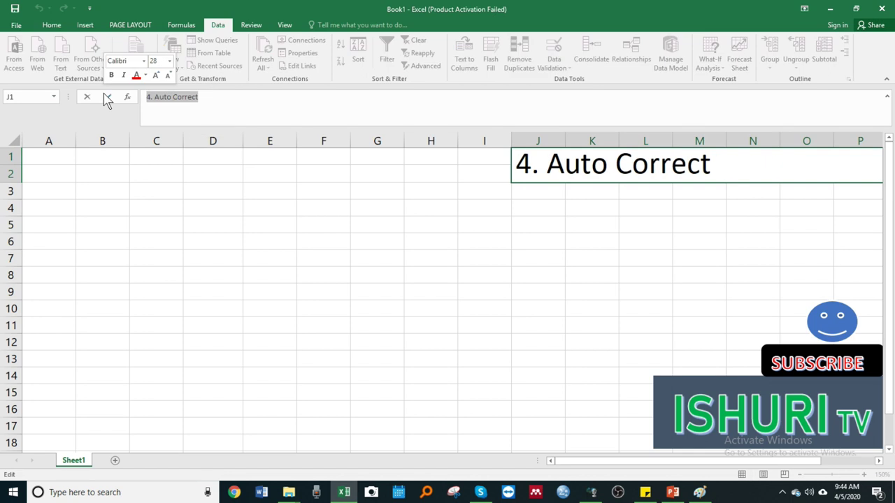
- Replace the title text with '5. Conditional formatting'
type("5.")
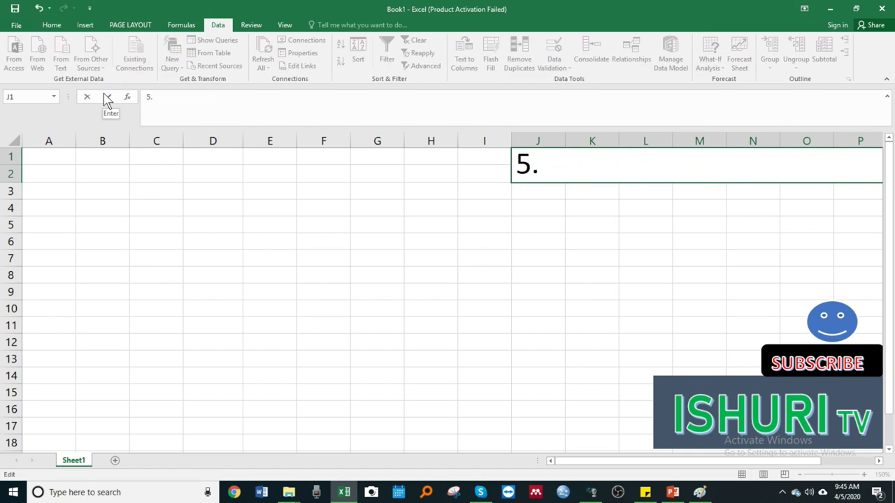
type(" Condit")
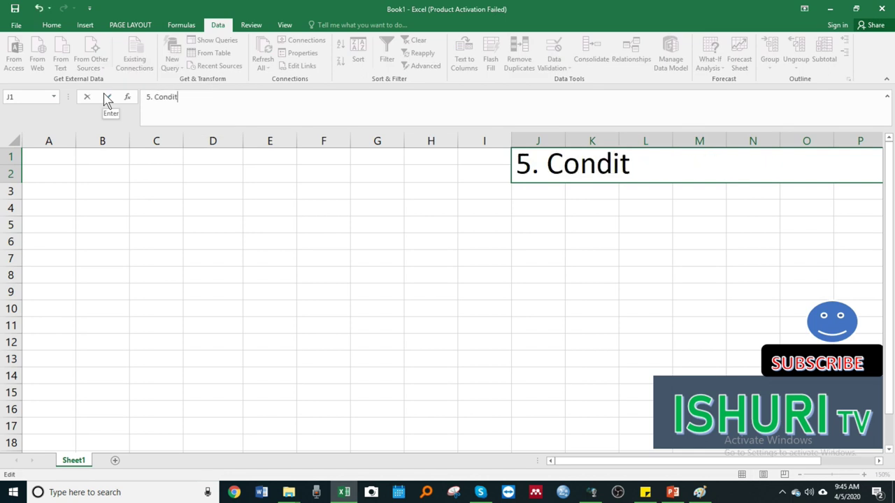
type("ional ")
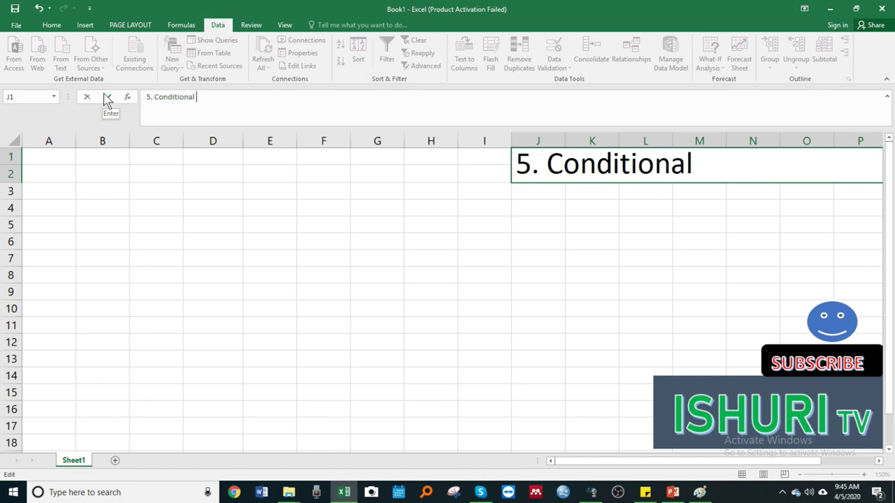
type("format")
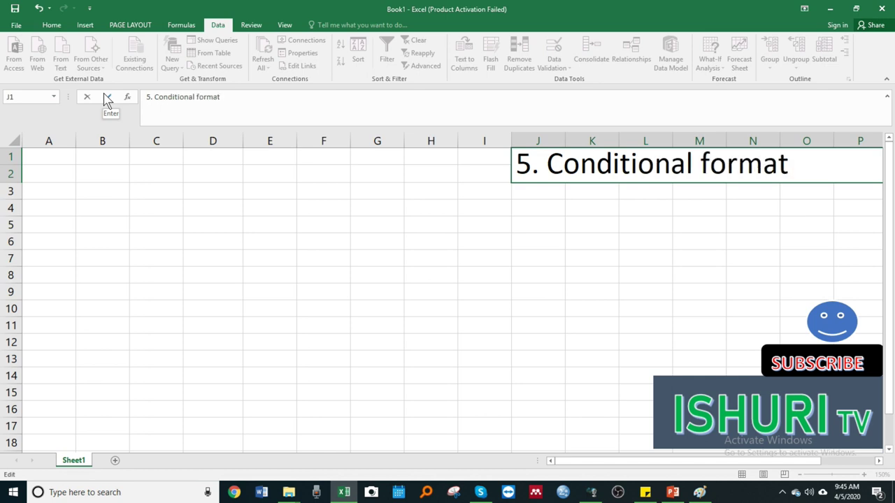
type("ting")
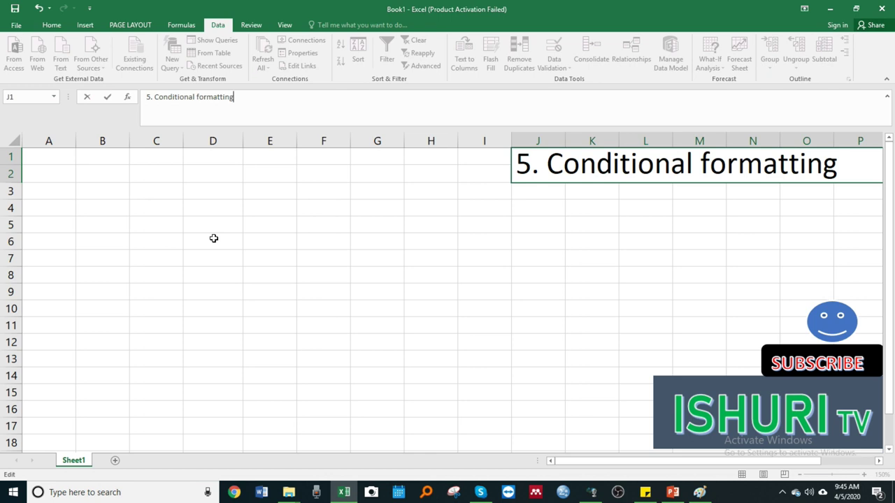
left_click(213, 238)
left_click(210, 195)
left_click(273, 206)
- Enter the heading AMAFARANGA in E3, fixing the misspelled AMAFRANGA
left_click(267, 192)
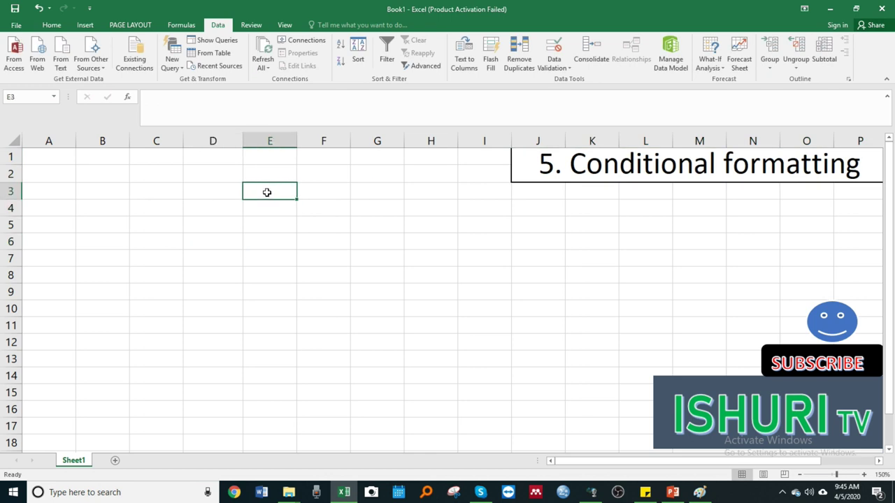
type("AMAFRANGA")
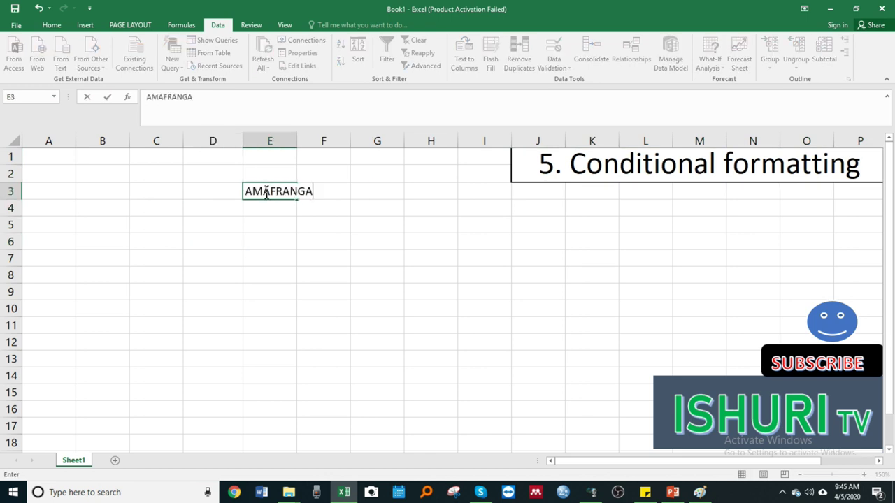
left_click(270, 204)
left_click(269, 192)
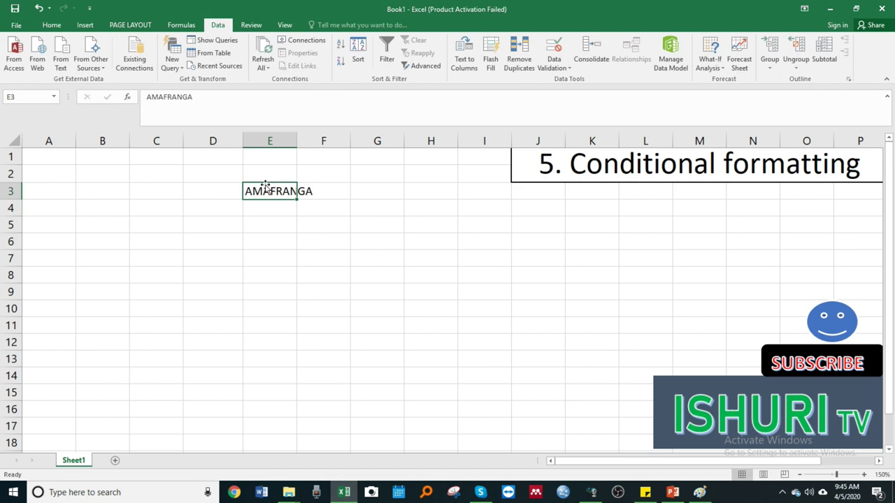
double_click(277, 190)
type("A")
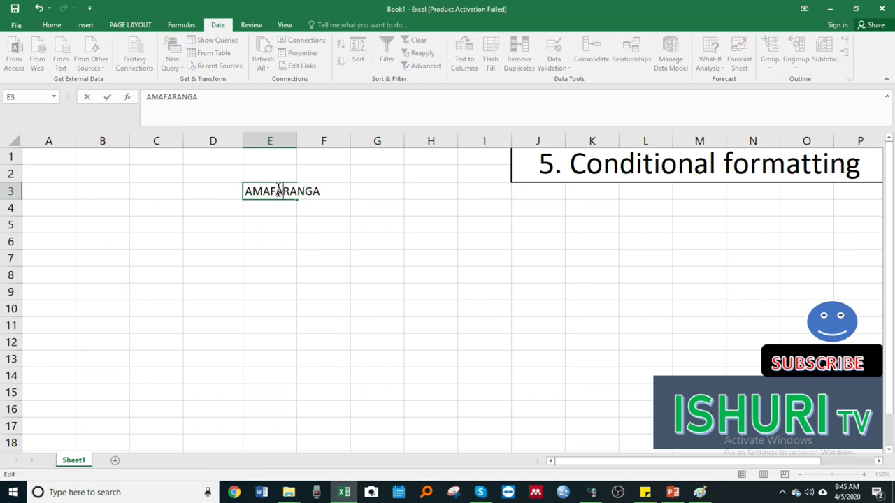
left_click(275, 226)
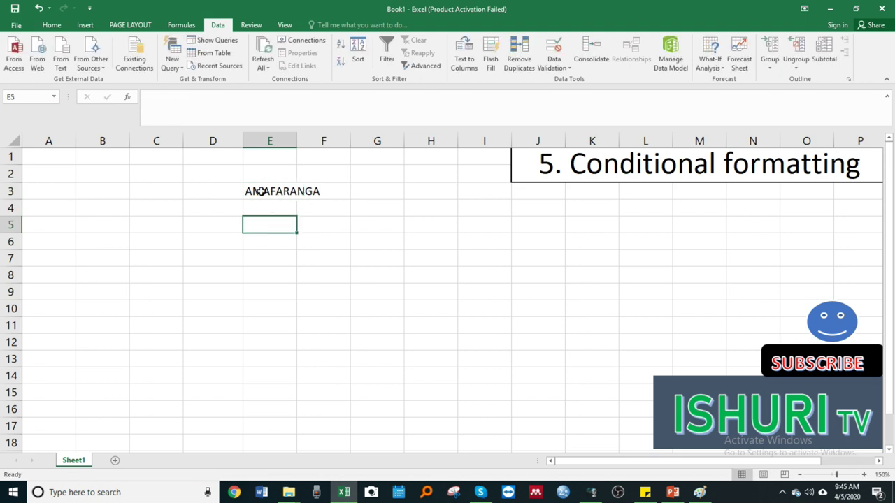
- Bold the E3 heading, widen column E, and select E4:E12 below it
left_click(259, 190)
key("ctrl+b")
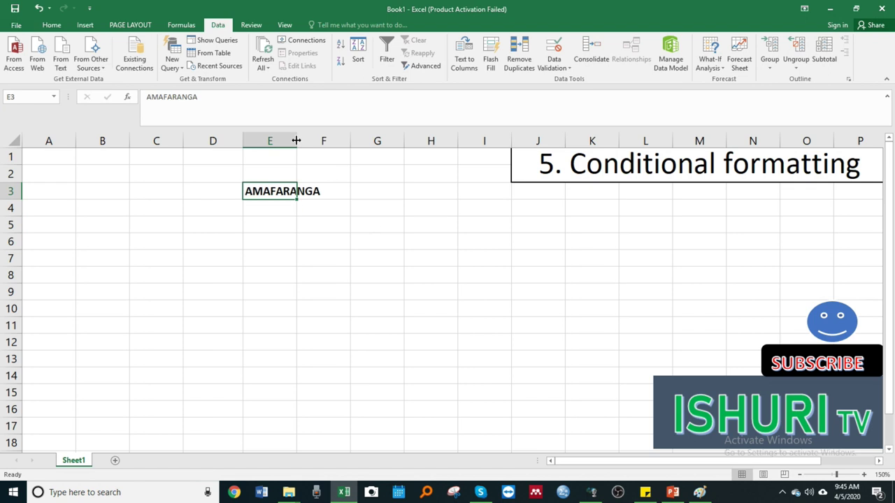
left_click_drag(297, 140, 350, 140)
left_click(297, 215)
left_click_drag(296, 215, 301, 343)
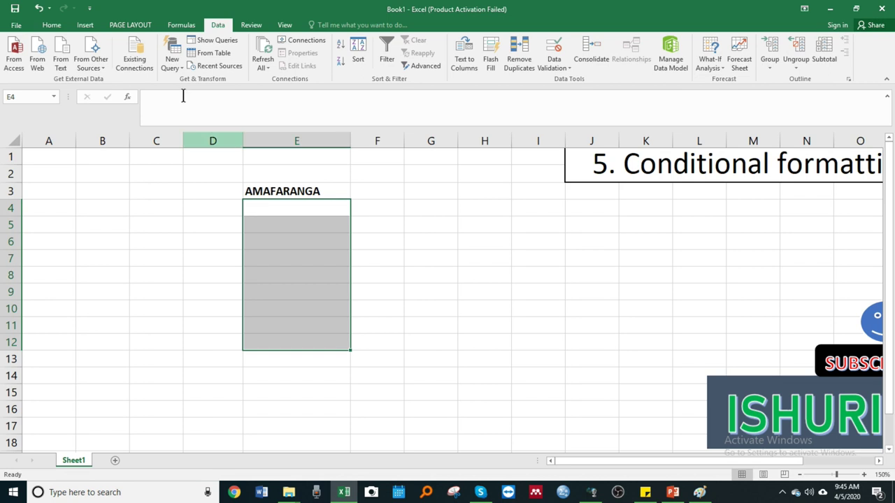
- Apply a Greater Than 5000 highlight rule with light red fill to E4:E12
left_click(53, 28)
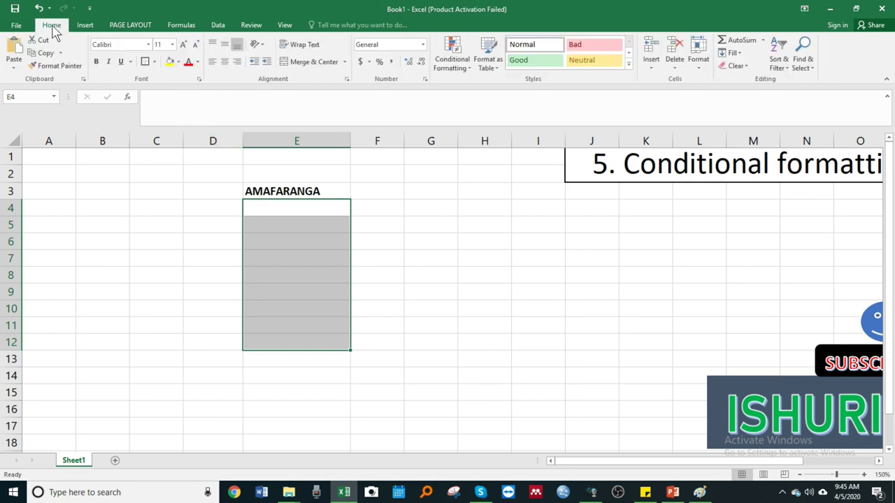
left_click(456, 69)
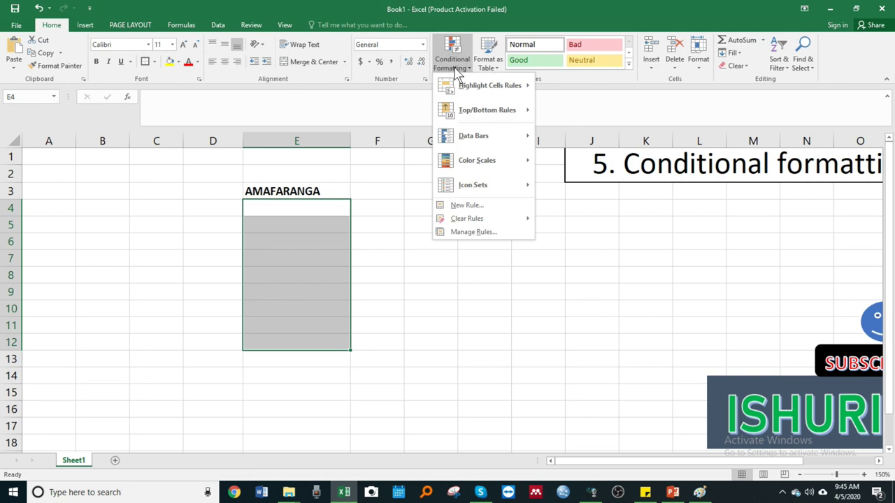
mouse_move(493, 93)
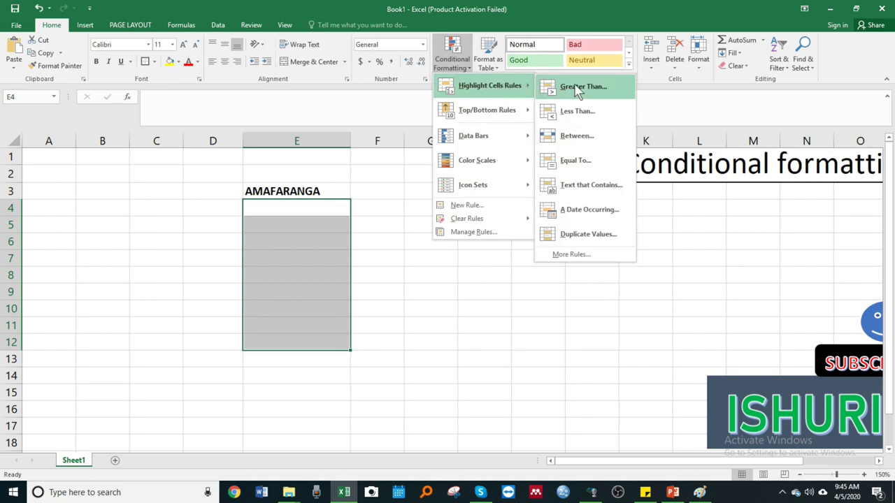
left_click(577, 90)
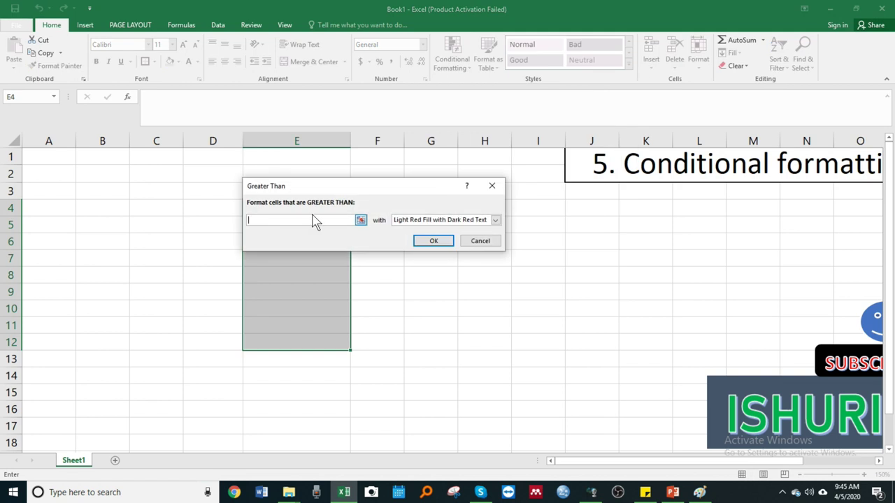
type("5000")
left_click(433, 241)
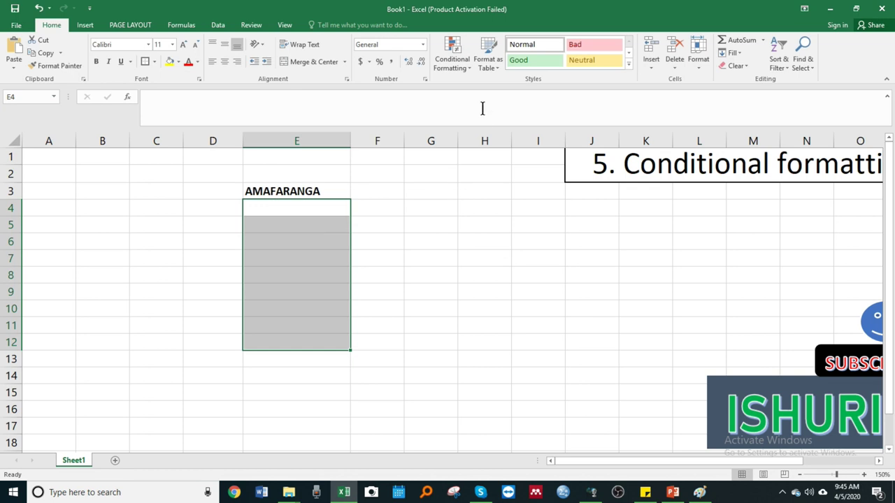
- Add a Greater Than 5000 highlight rule to E4:E12 with a custom solid red fill
left_click(451, 57)
mouse_move(524, 86)
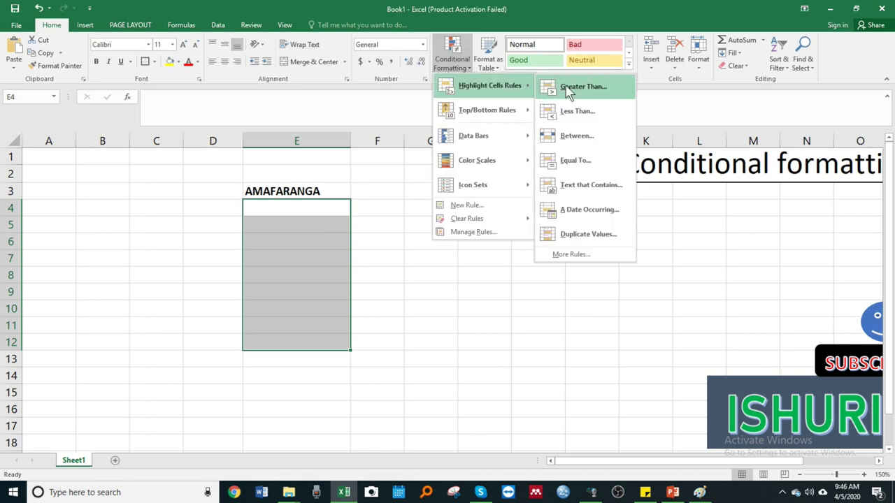
left_click(576, 91)
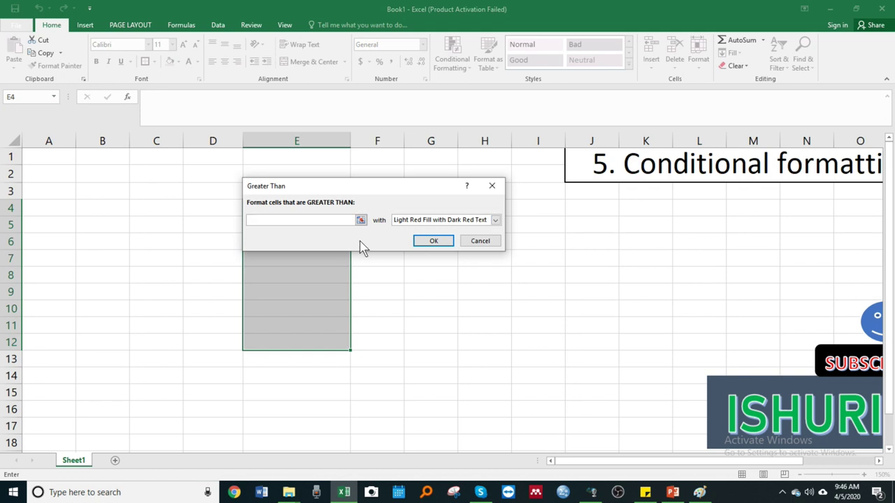
type("5000")
left_click(495, 220)
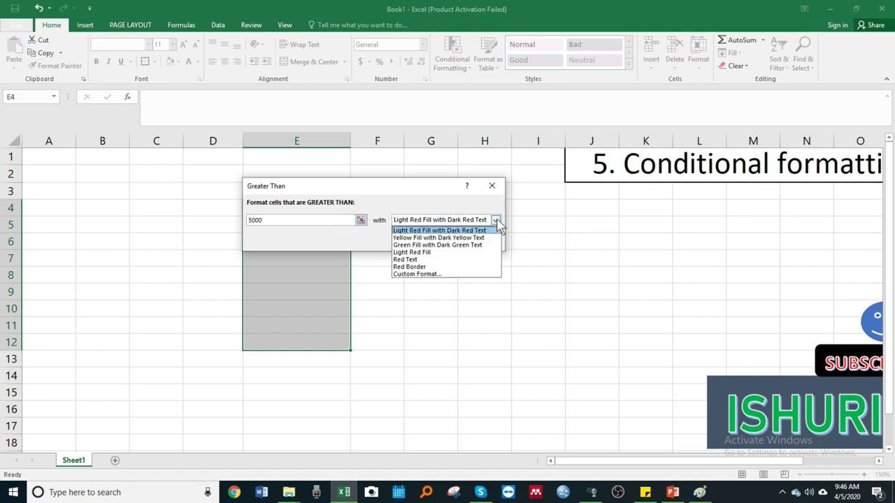
left_click(413, 274)
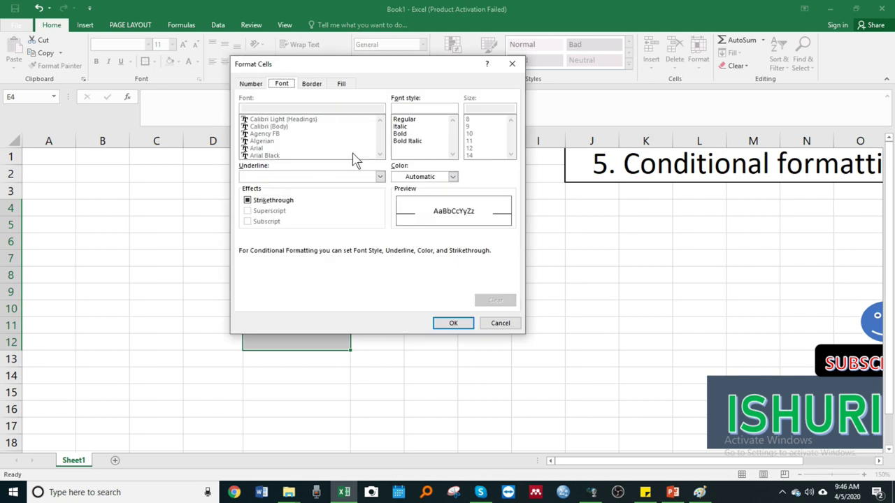
left_click(341, 83)
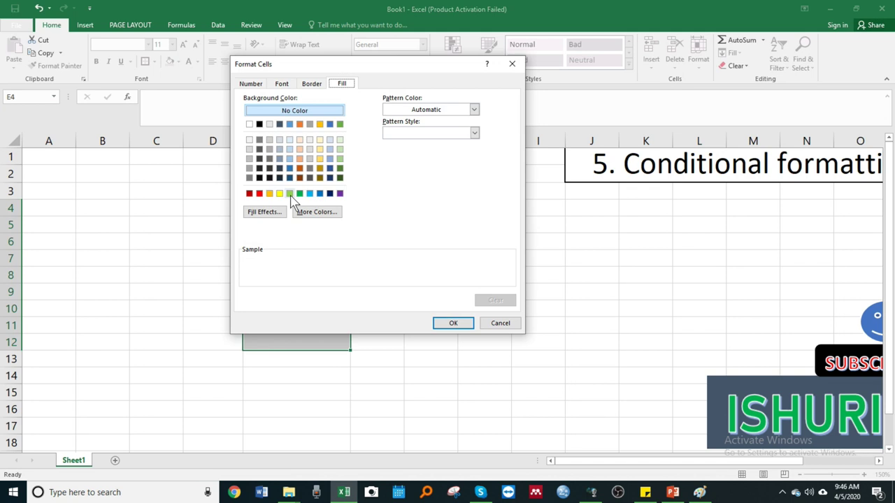
left_click(259, 194)
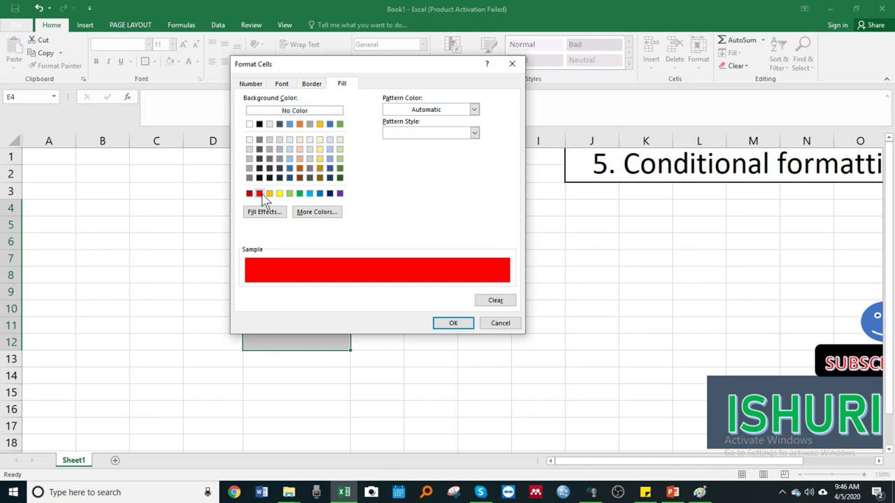
left_click(451, 324)
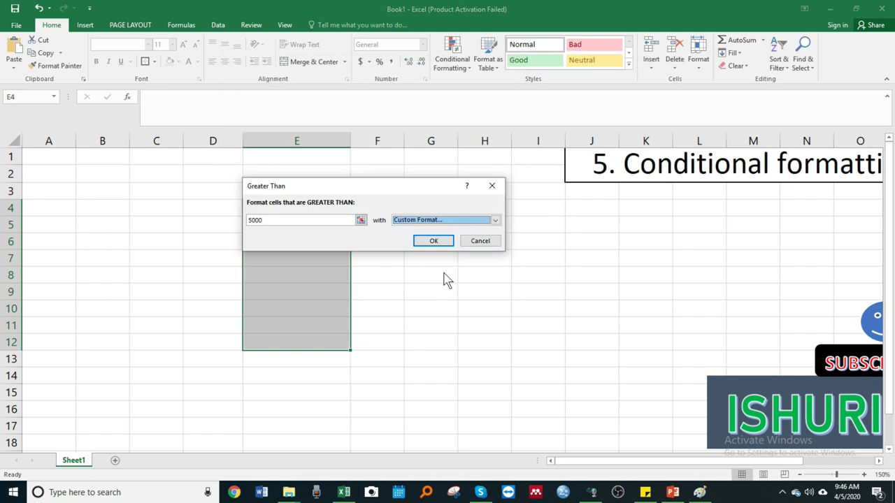
left_click(428, 239)
- Enter 1000, 6000, 2000 and 5001 into E4:E7 to test the red highlight rule
left_click(266, 208)
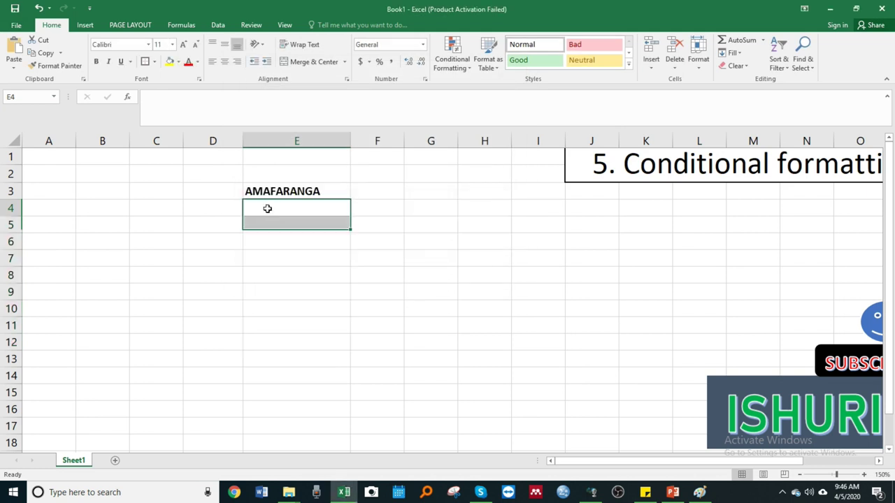
type("1000")
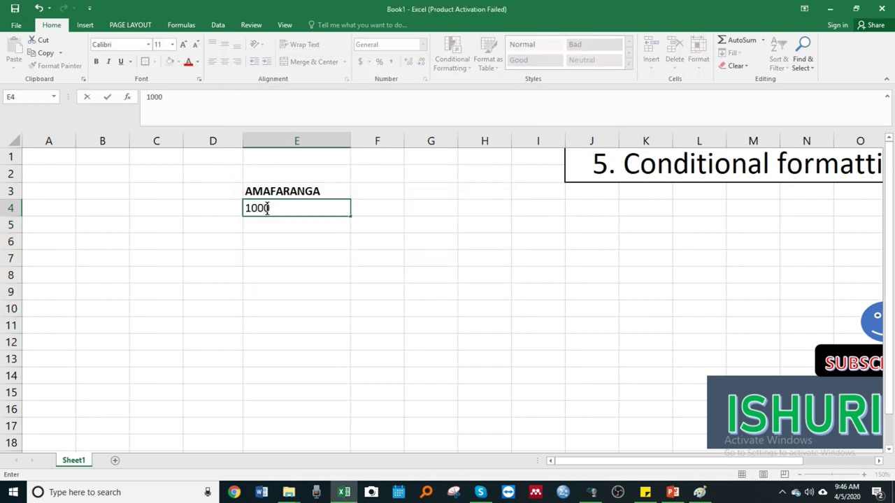
key("Return")
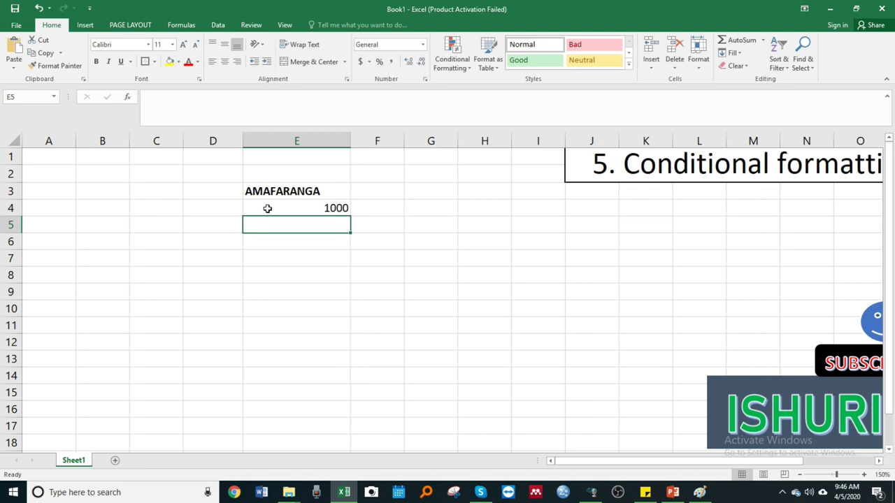
type("6000")
key("Return")
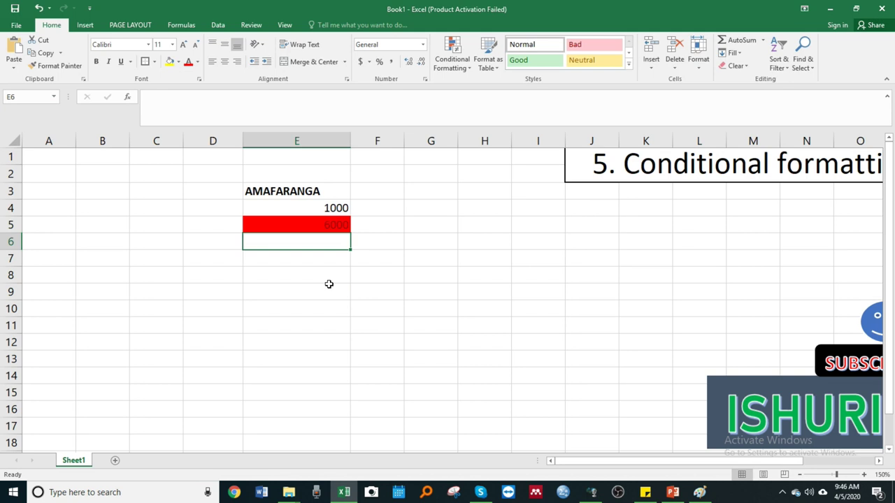
type("2000")
key("Return")
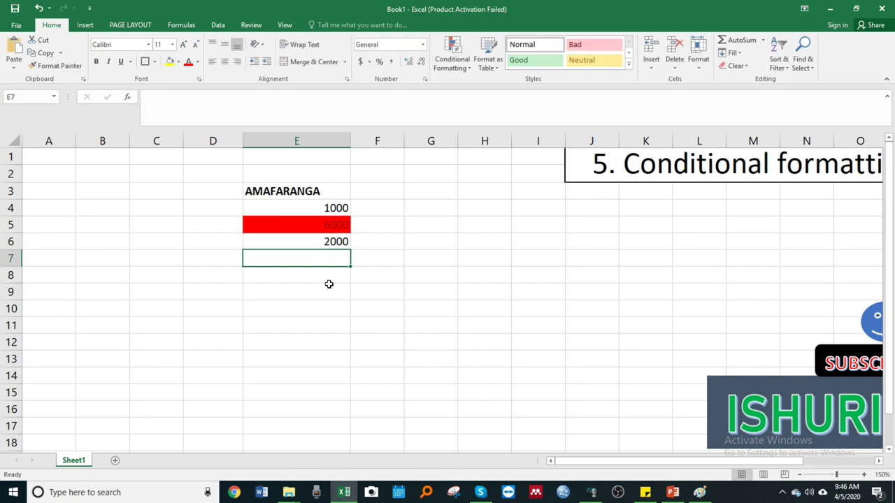
type("50")
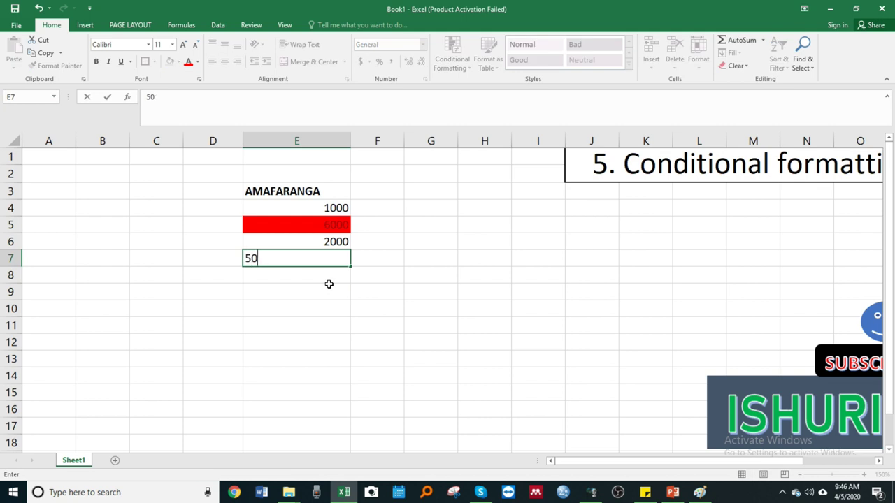
type("00")
key("BackSpace")
type("1")
key("Return")
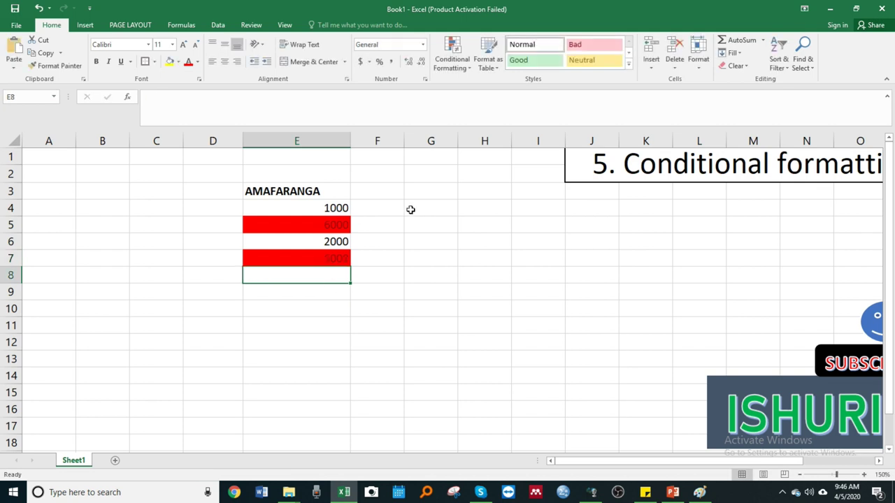
- Move the empty cells E1:E2 to I4:I5
left_click(396, 218)
left_click(277, 164)
left_click_drag(277, 165, 294, 175)
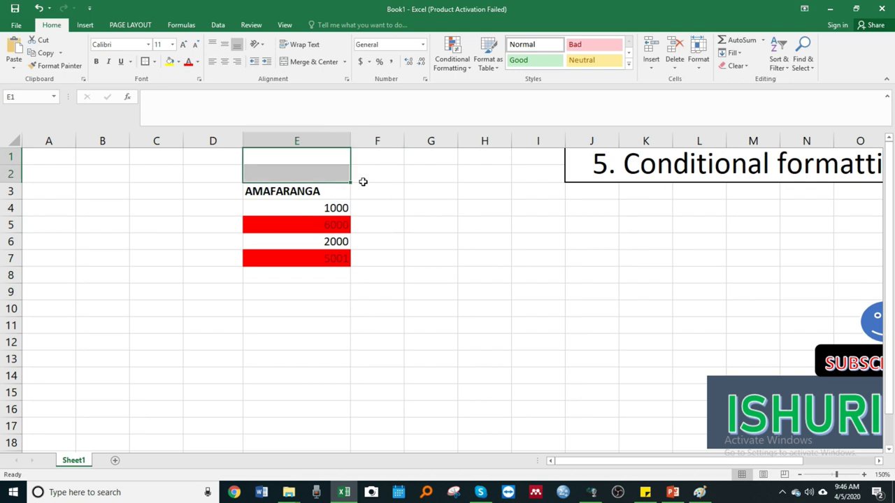
left_click_drag(326, 149, 528, 208)
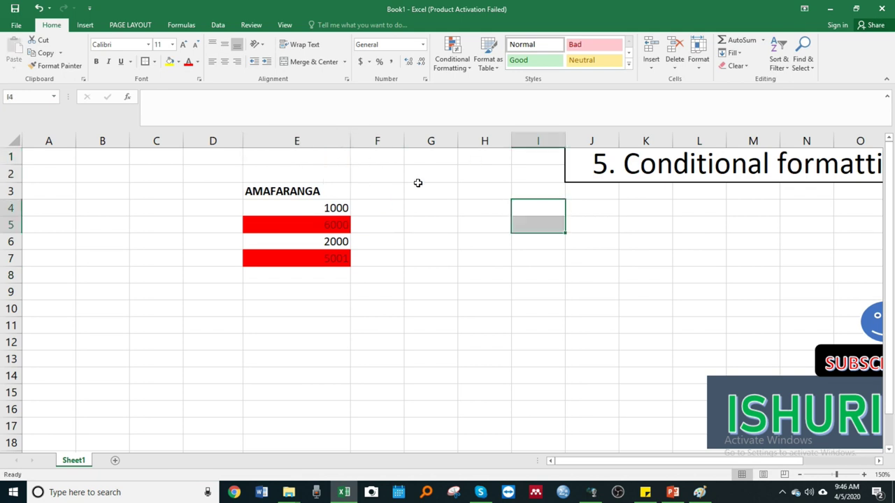
- Select the range E1:O9, deselect it at L13, and select the smiley face shape
left_click(322, 158)
mouse_move(401, 169)
left_mouse_down()
mouse_move(768, 299)
mouse_move(777, 294)
left_mouse_up()
left_click_drag(679, 461, 698, 463)
left_click(630, 367)
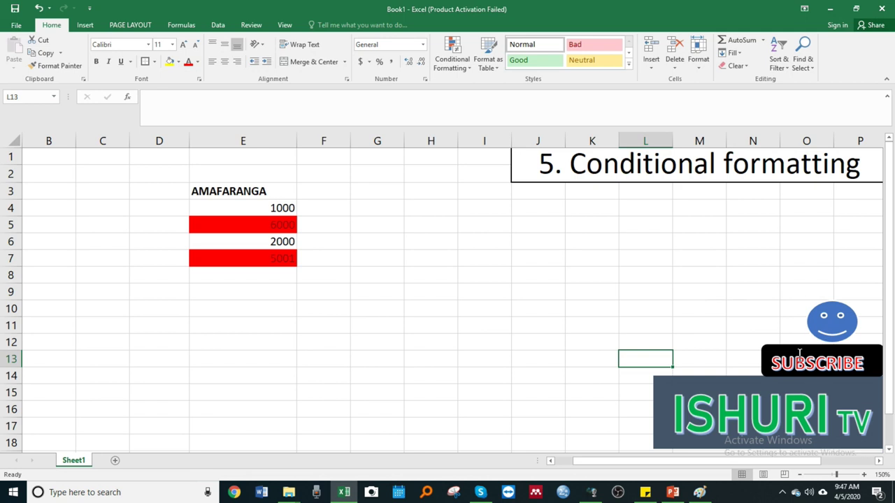
left_click(830, 328)
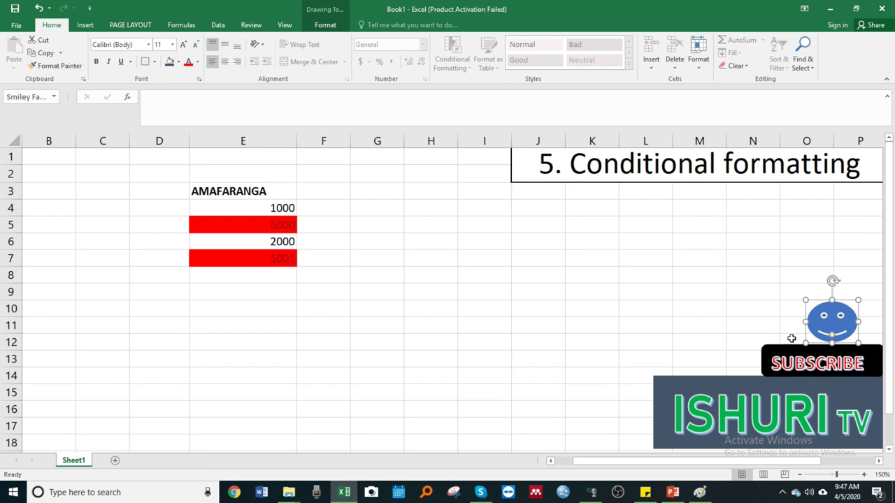
- Deselect the smiley face and delete the AMAFARANGA heading and values in E3:E10
left_click(311, 323)
left_click_drag(213, 190, 270, 308)
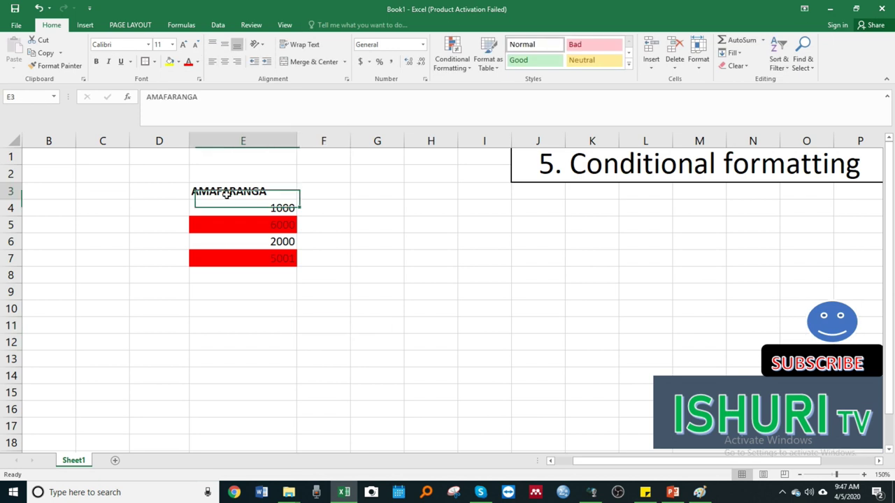
key("Delete")
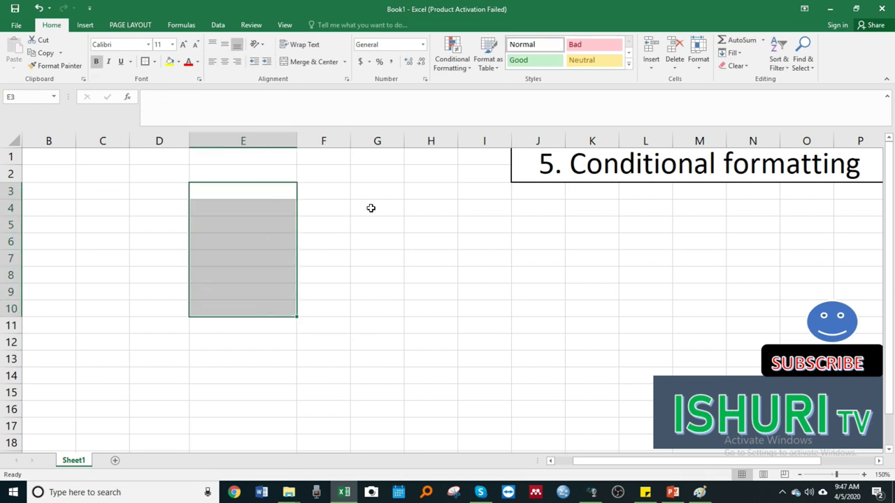
- Select several empty cells between G4 and L4 in turn
left_click(370, 207)
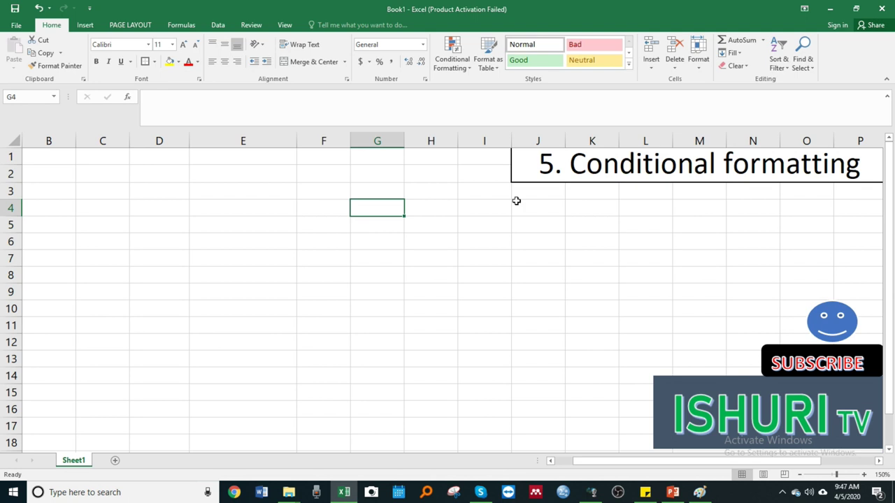
left_click(538, 211)
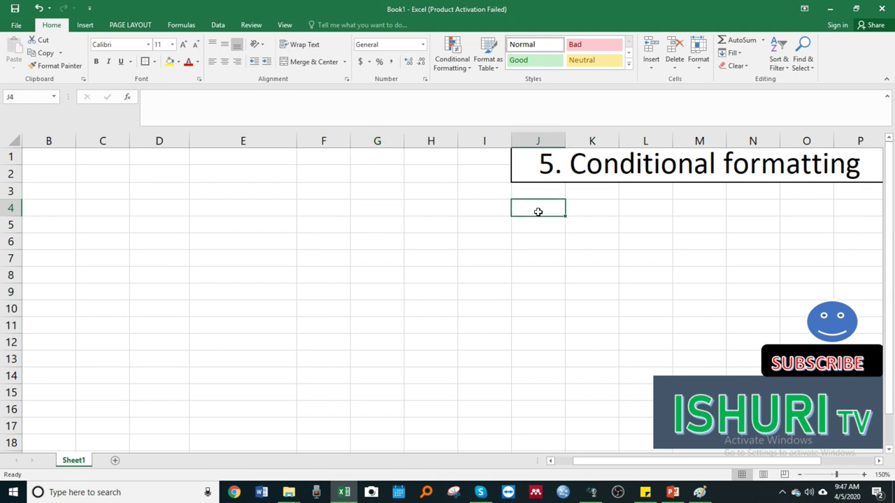
left_click(593, 197)
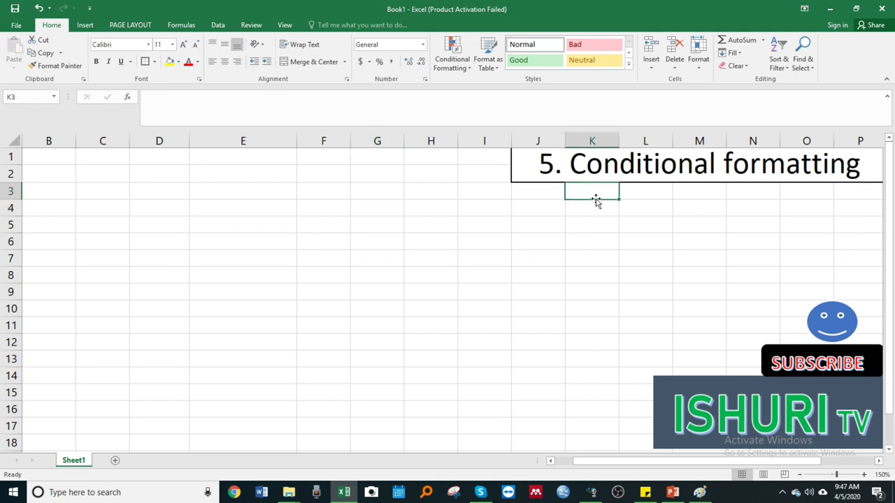
left_click(545, 194)
left_click(439, 210)
left_click(572, 221)
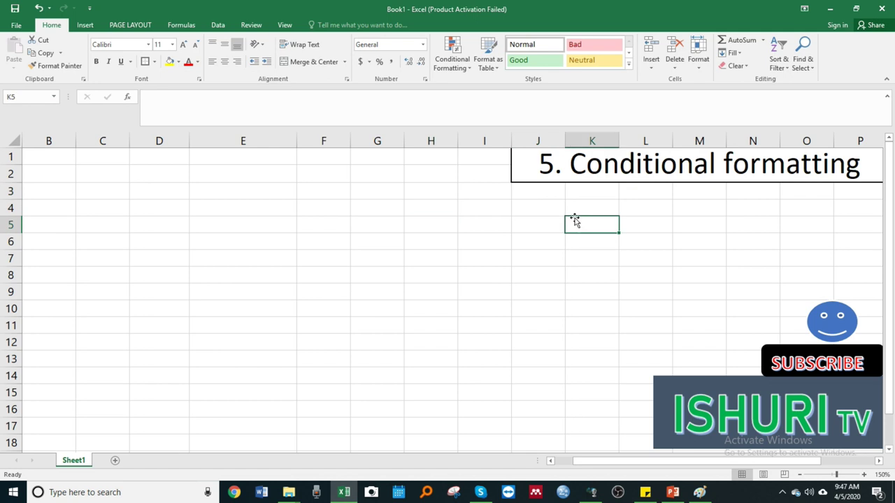
left_click(629, 210)
left_click(592, 211)
left_click(541, 190)
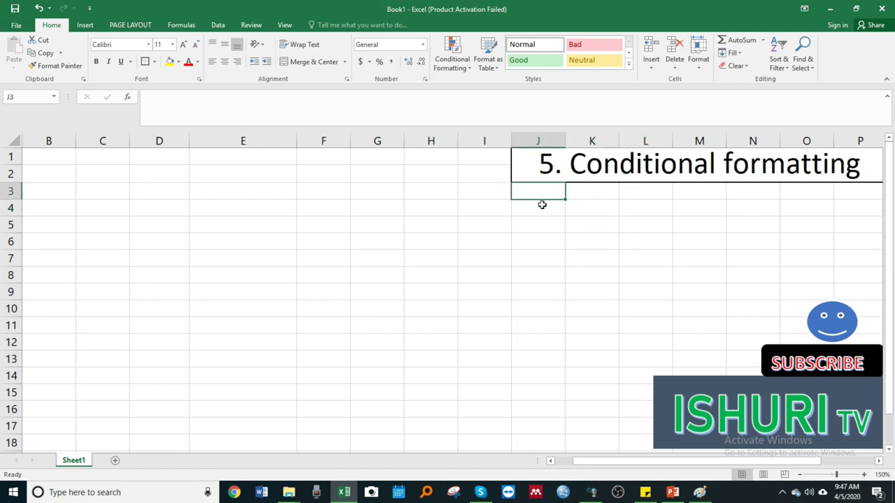
left_click(549, 212)
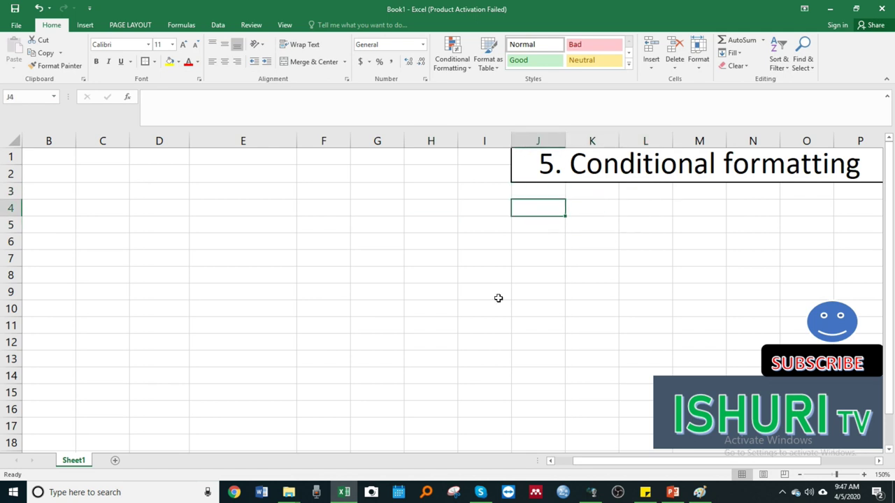